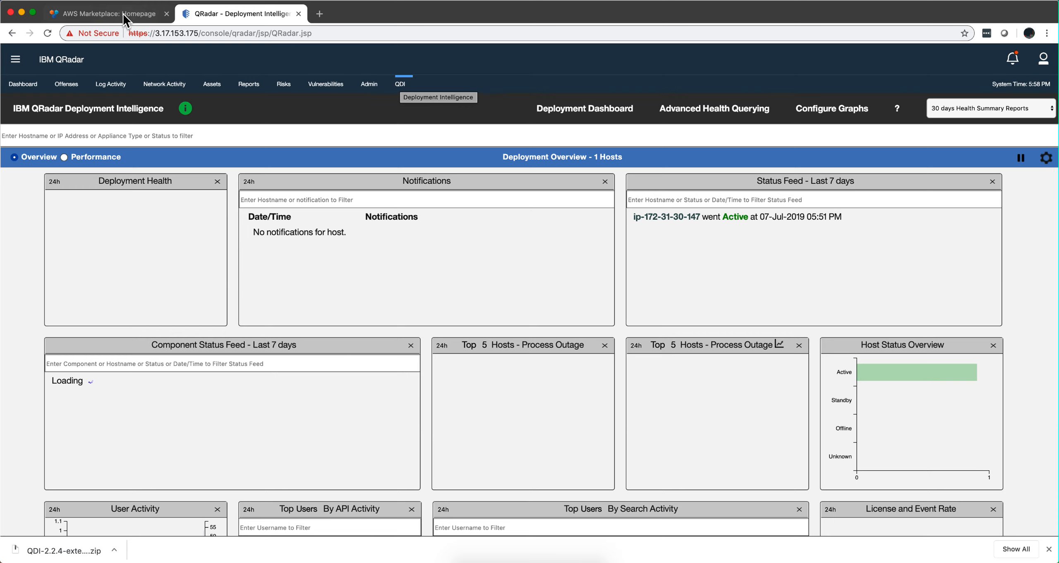
Switch to the AWS Marketplace page and search for "qradar ibm"
click(122, 13)
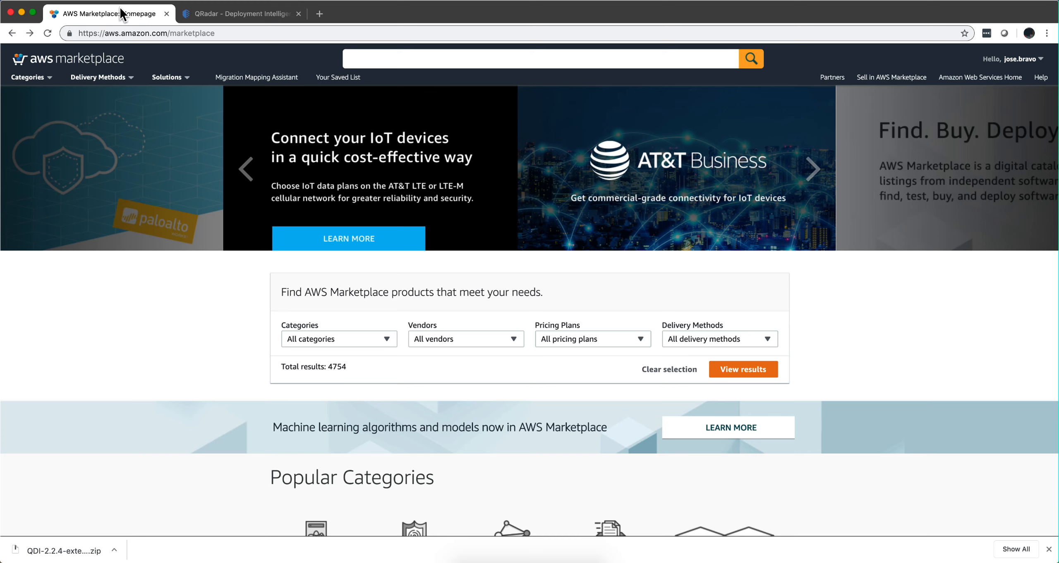
click(400, 54)
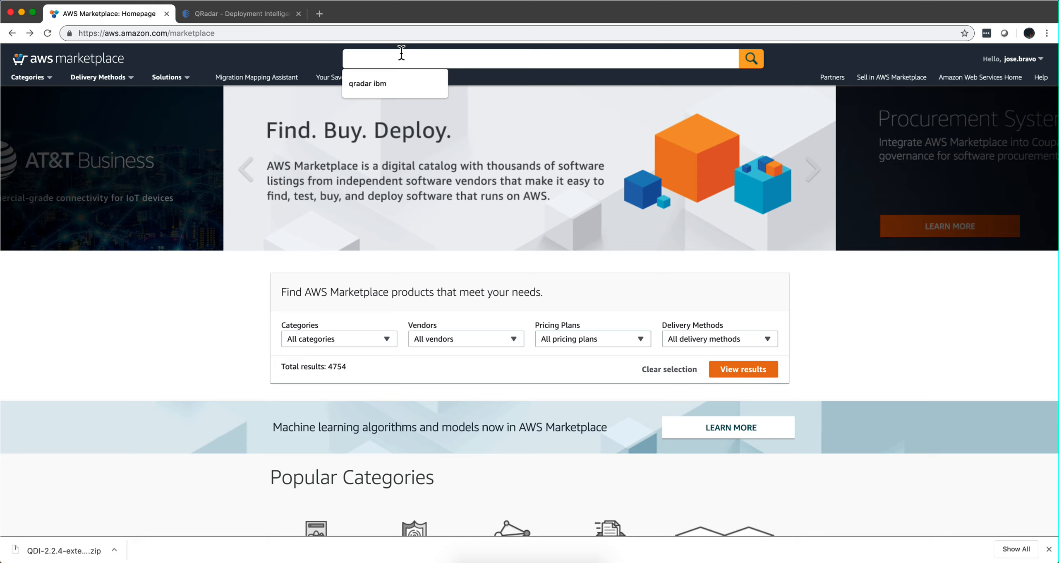
click(373, 83)
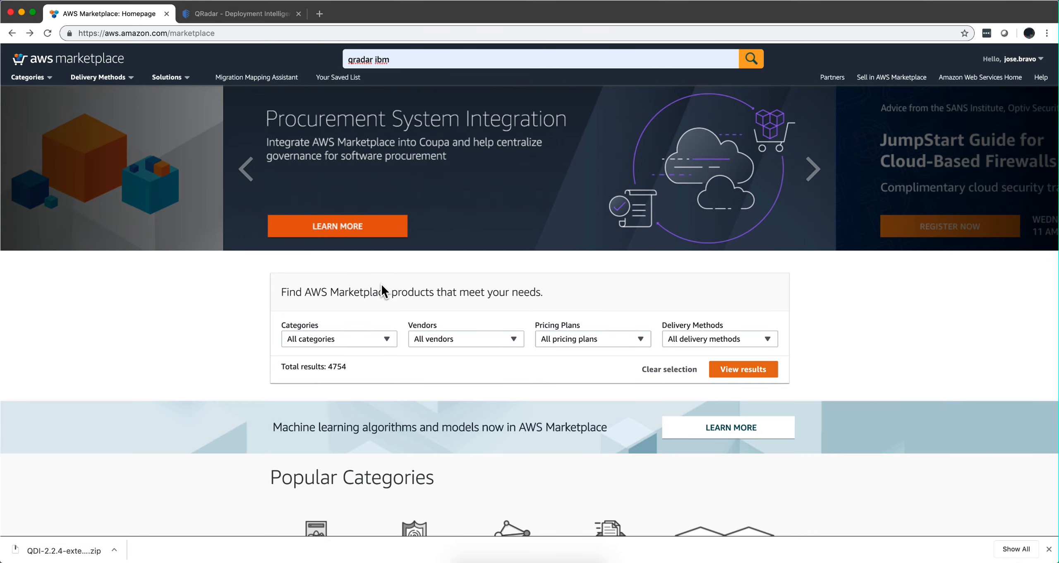
click(750, 64)
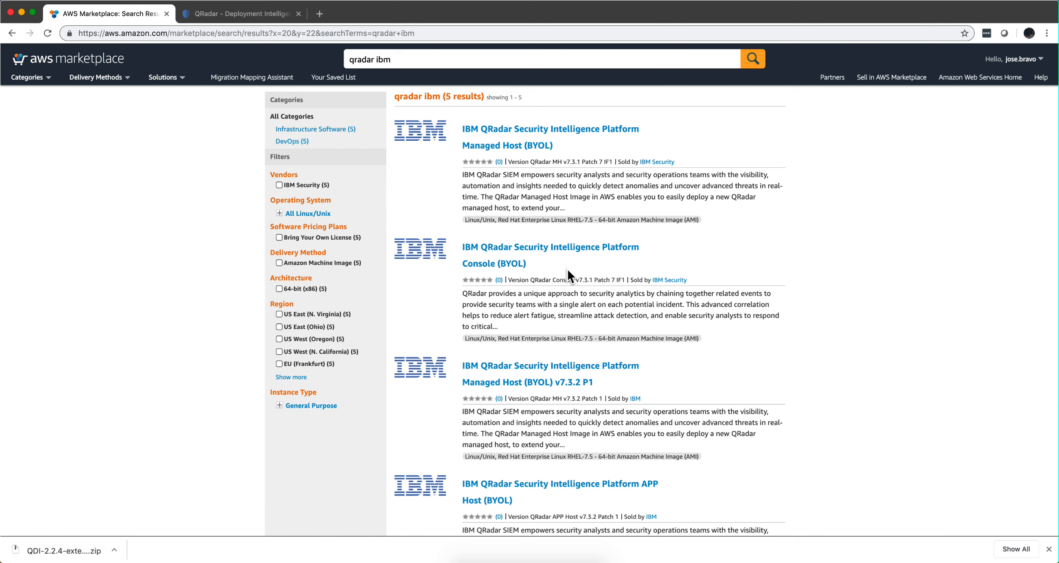
Open the IBM QRadar Security Intelligence Platform APP Host (BYOL) listing and continue to its subscription
scroll(568, 270, down, 2)
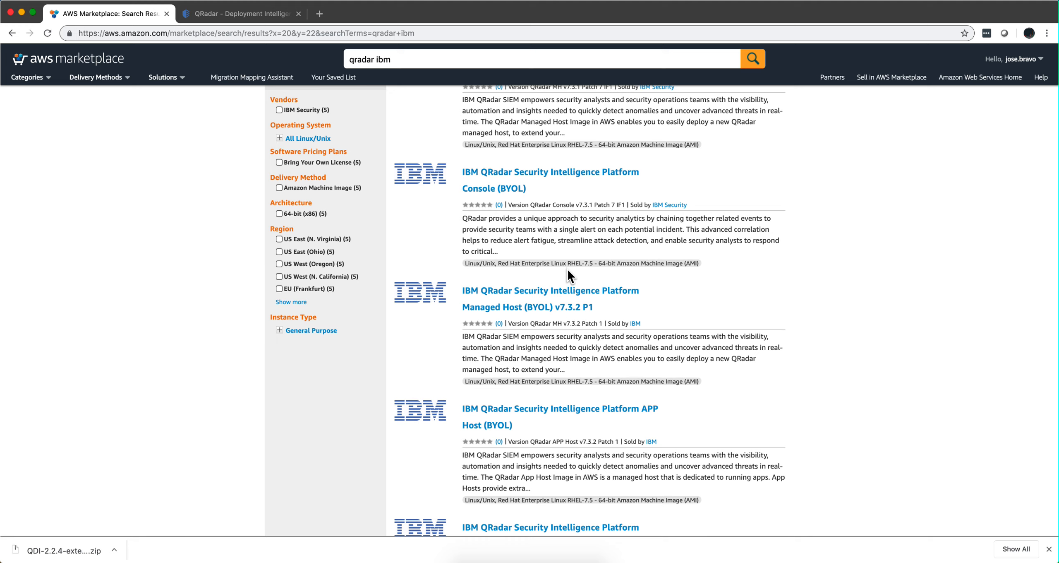
scroll(560, 315, down, 3)
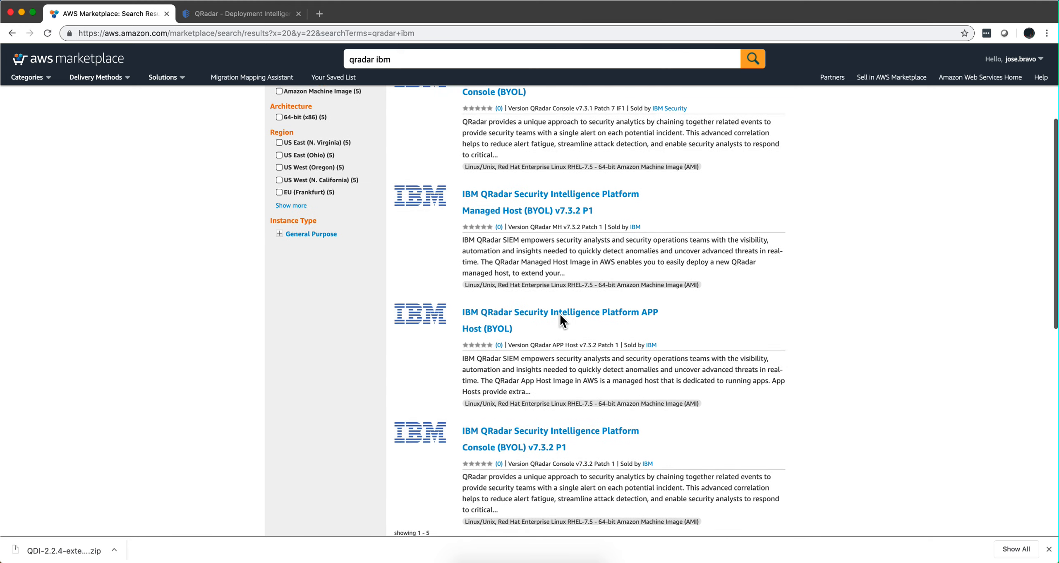
scroll(560, 315, down, 1)
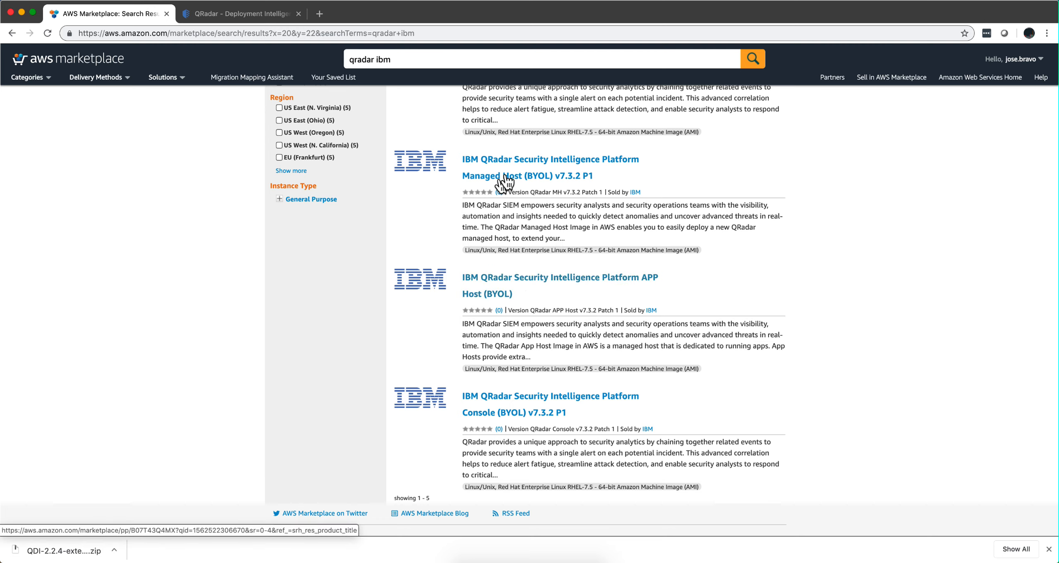
click(503, 281)
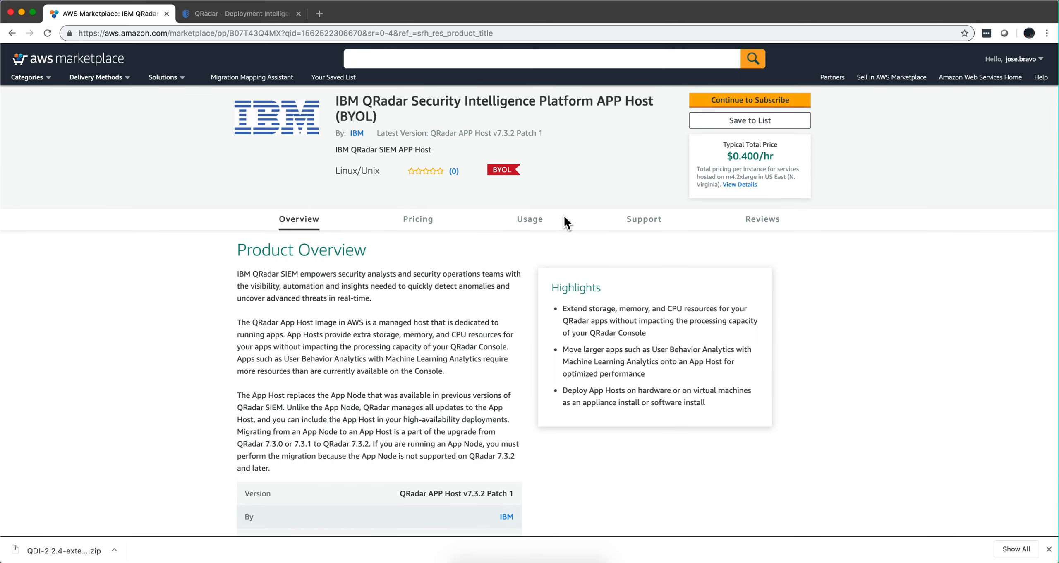
click(742, 104)
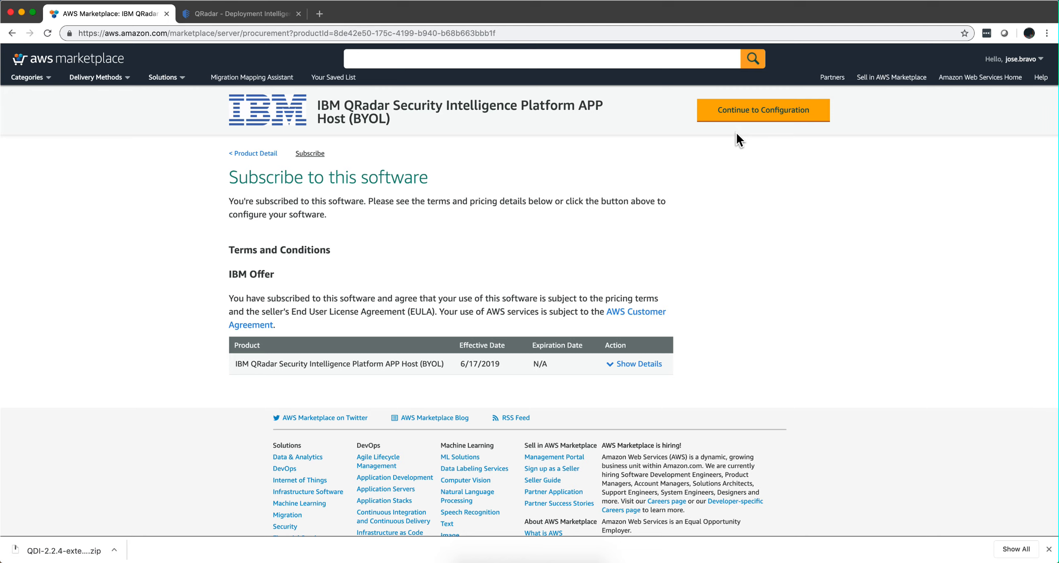
Configure the APP Host software for the US East (Ohio) region and continue to its launch settings
click(774, 112)
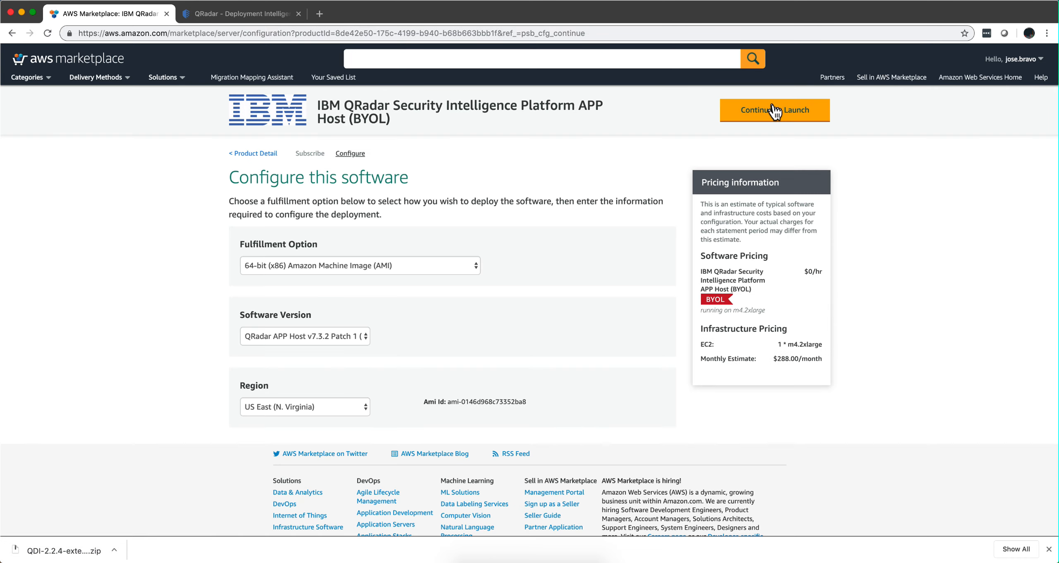
click(363, 409)
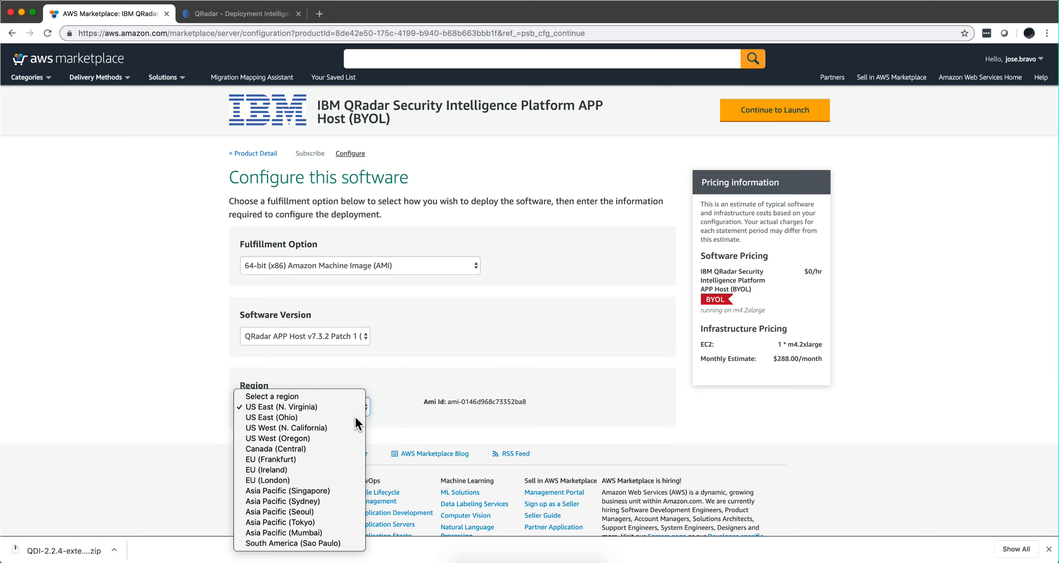
click(356, 417)
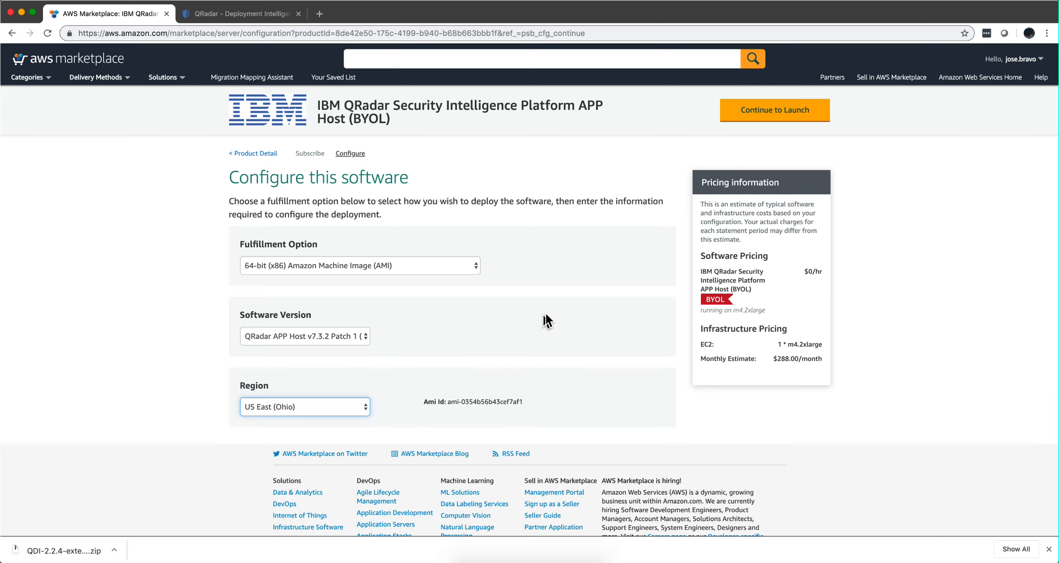
click(775, 103)
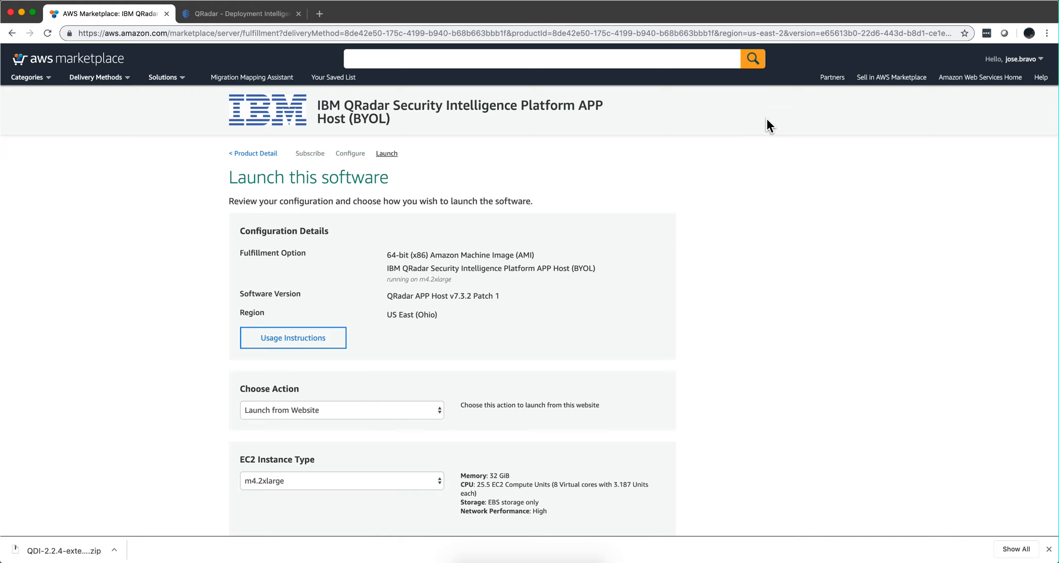
Review the launch settings and launch the APP Host on m4.2xlarge with security group Demo_JB and key pair JB_Demo
scroll(766, 118, down, 5)
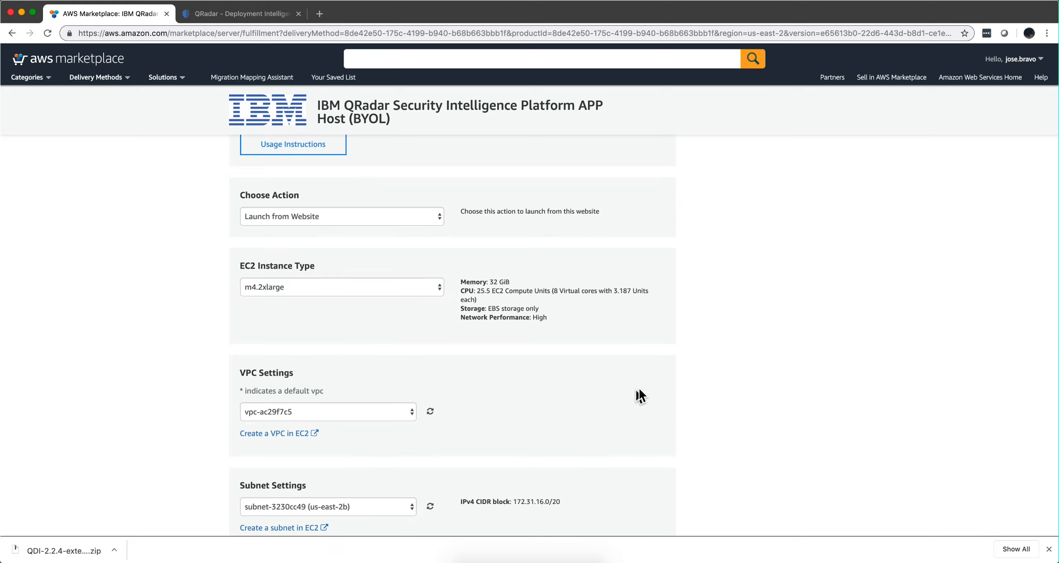
scroll(720, 268, up, 3)
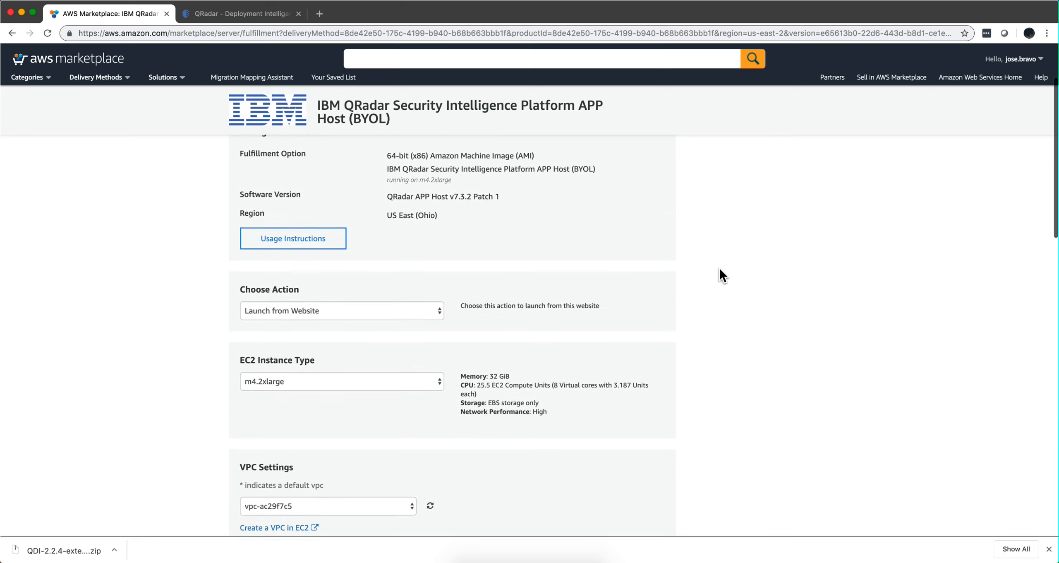
scroll(720, 268, down, 5)
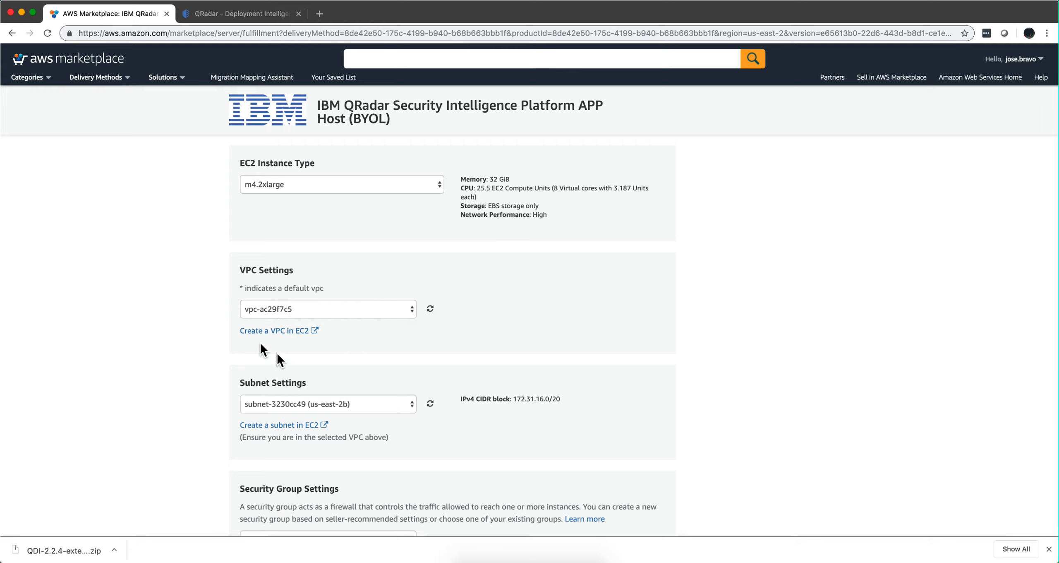
scroll(678, 355, down, 5)
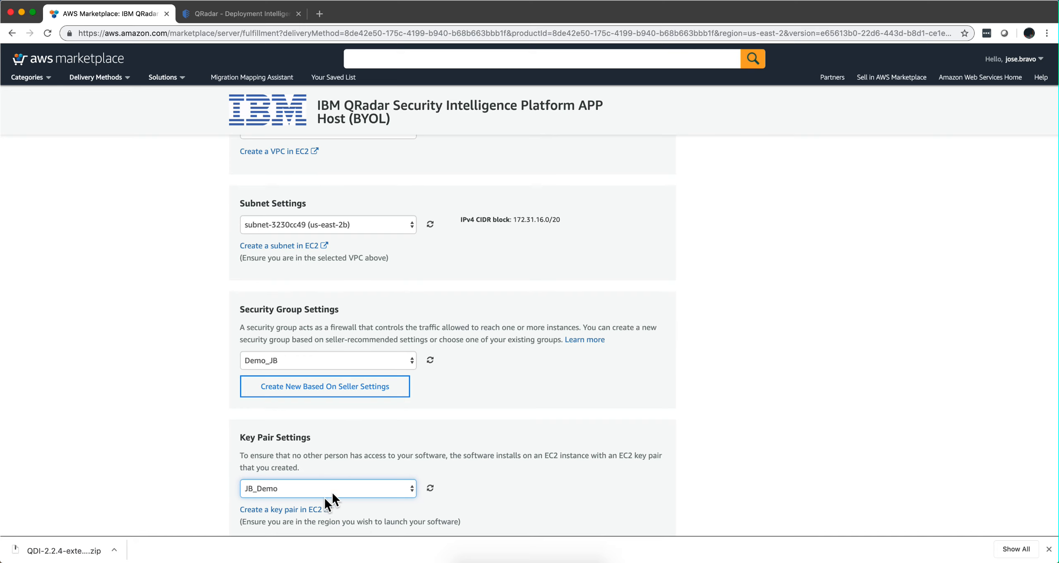
scroll(380, 469, down, 4)
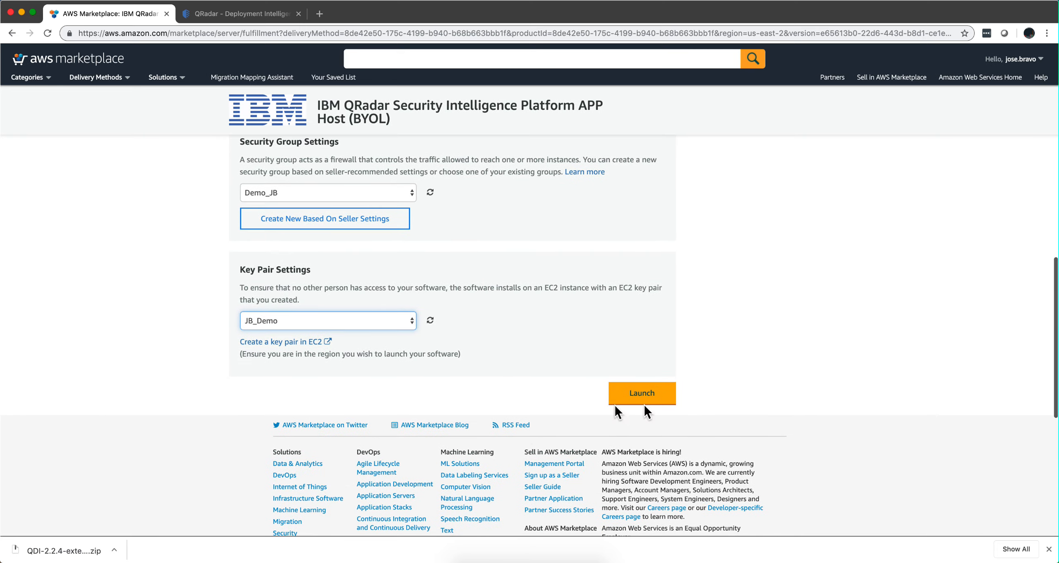
click(651, 393)
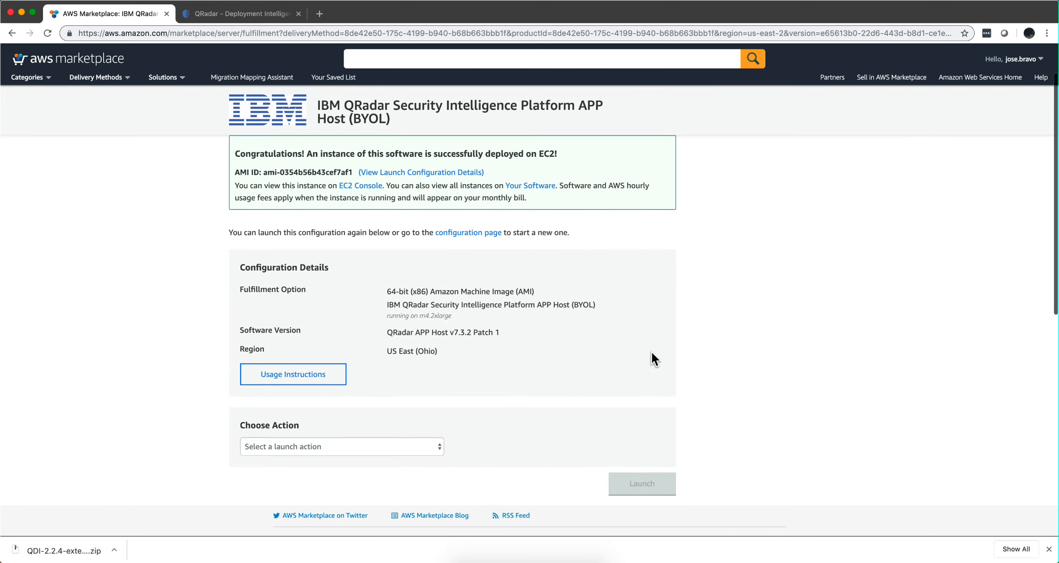
Open the EC2 Console and name the new pending instance App_Host_JB
click(354, 188)
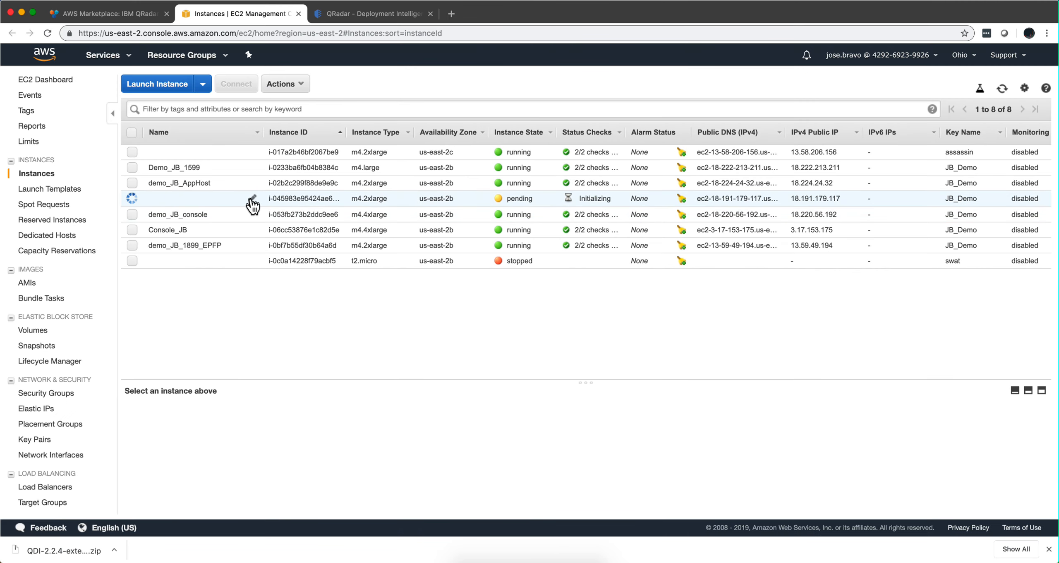
click(252, 198)
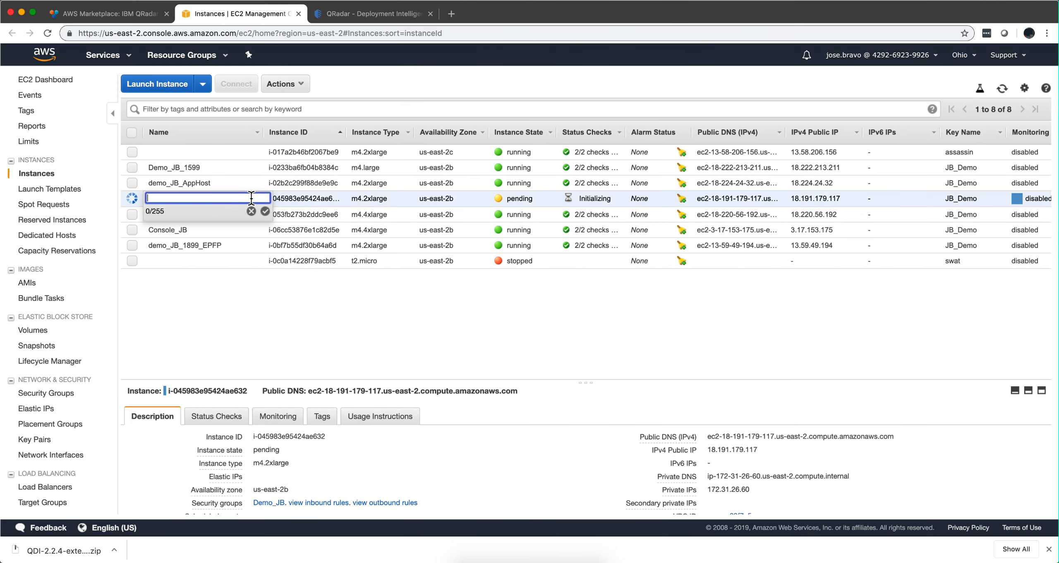
text(App_Host_JB)
click(265, 212)
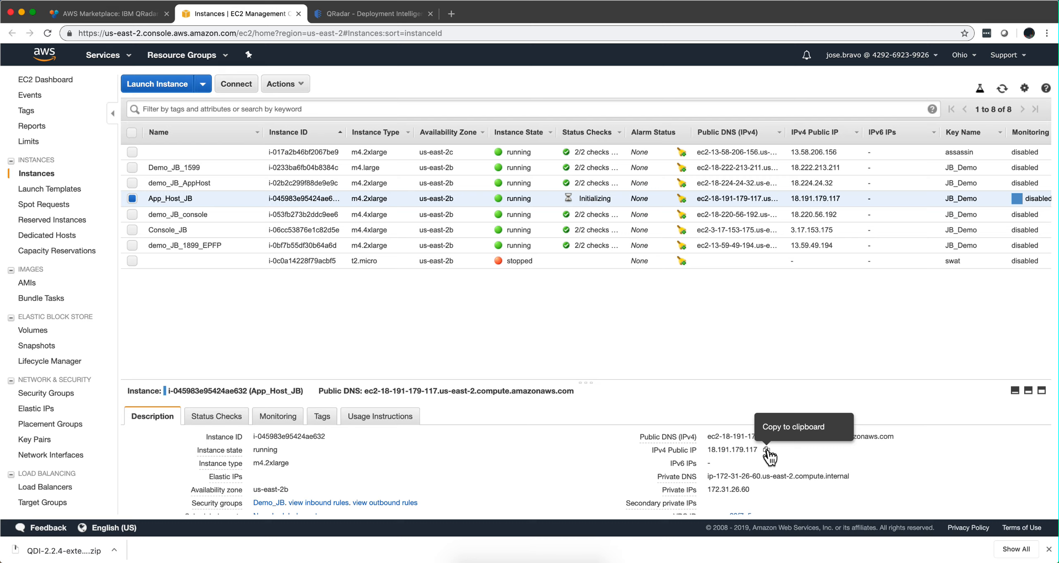
Copy App_Host_JB's public IP and, in Terminal, SSH to 18.191.179.117 as ec2-user with the JB_Demo.pem key, accepting the host's authenticity
click(766, 450)
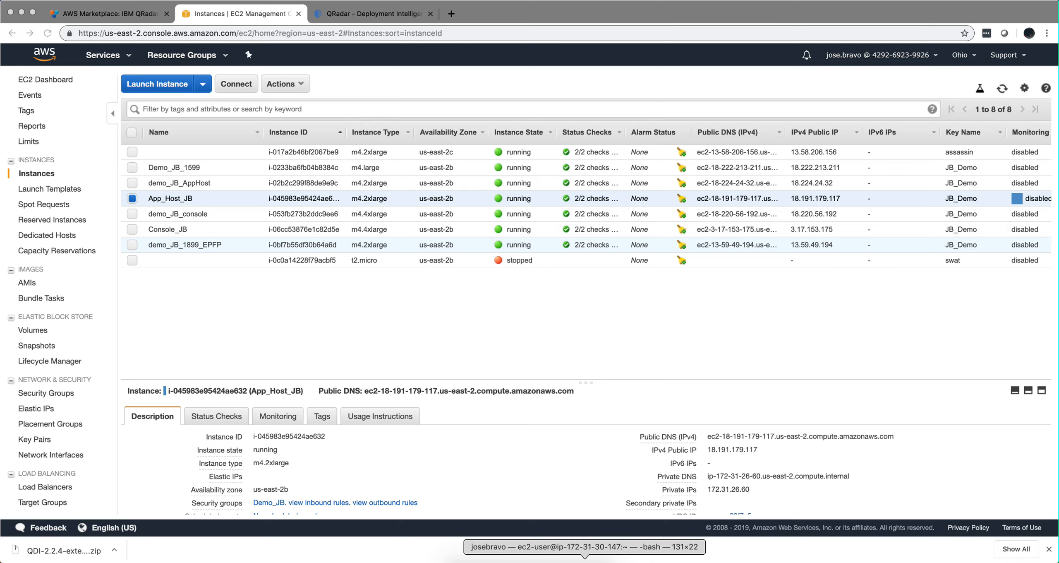
click(585, 560)
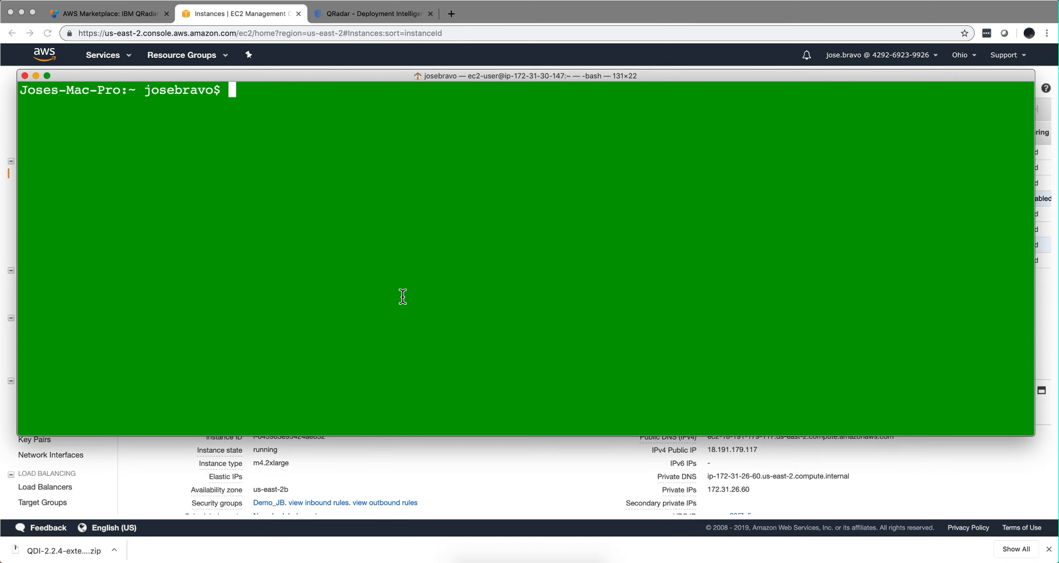
text(clear)
key(Up)
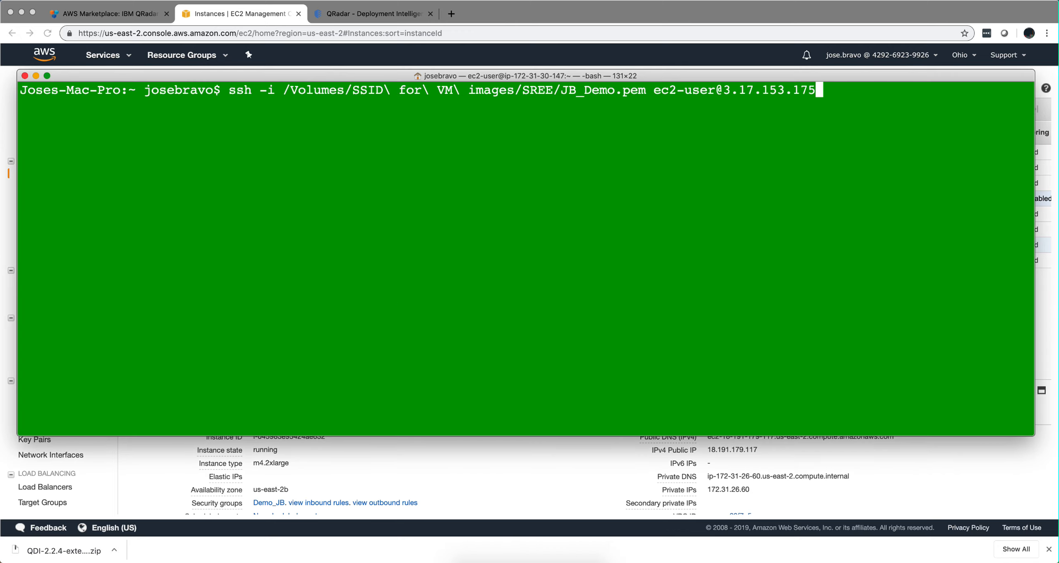
key(BackSpace)
key(BackSpace)
key(BackSpace)
key(BackSpace)
key(BackSpace)
key(BackSpace)
key(BackSpace)
key(BackSpace)
key(BackSpace)
key(BackSpace)
key(BackSpace)
key(BackSpace)
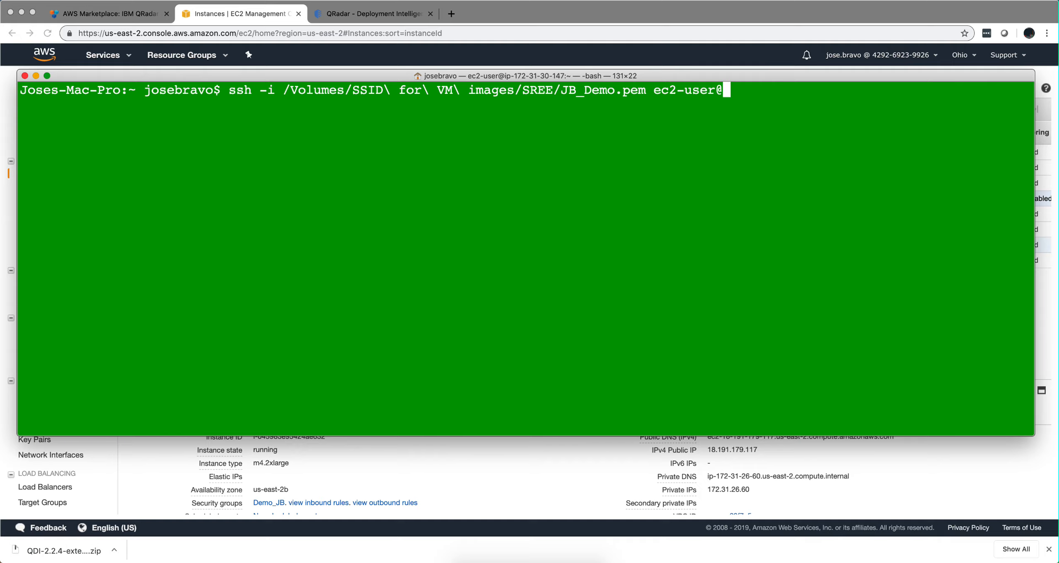
text(18.191.179.117)
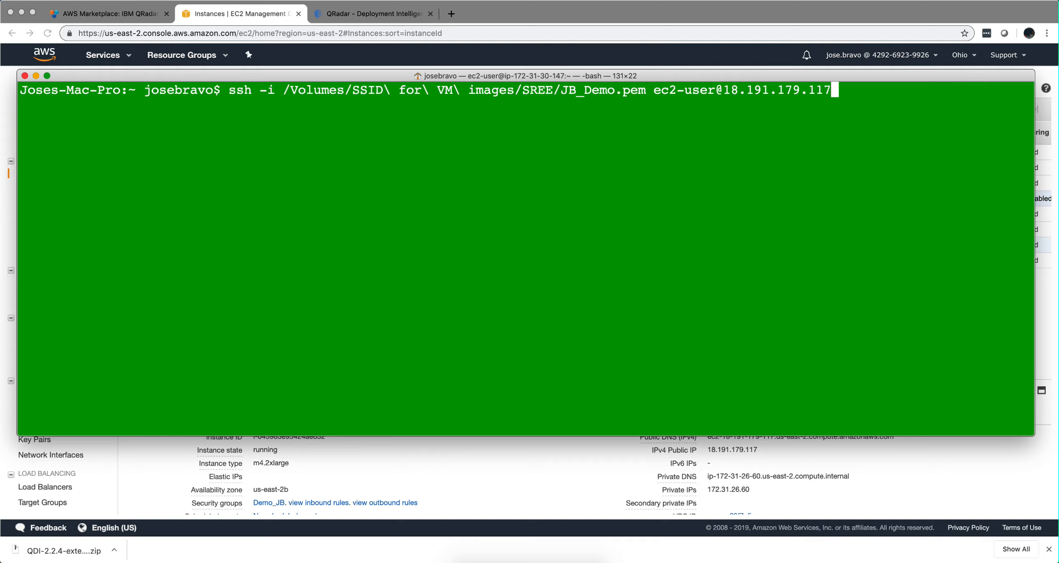
key(Return)
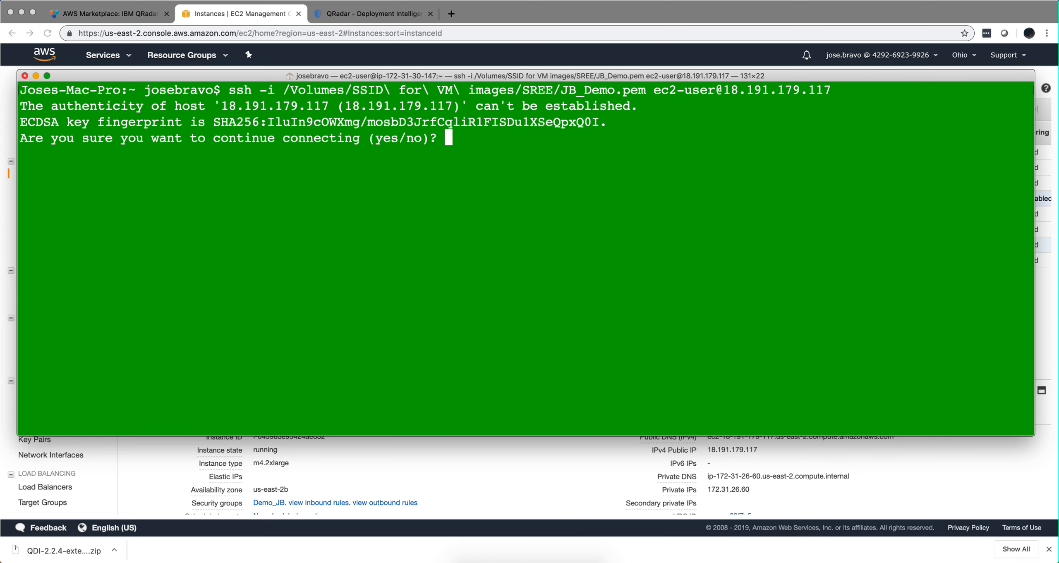
text(yes)
key(Return)
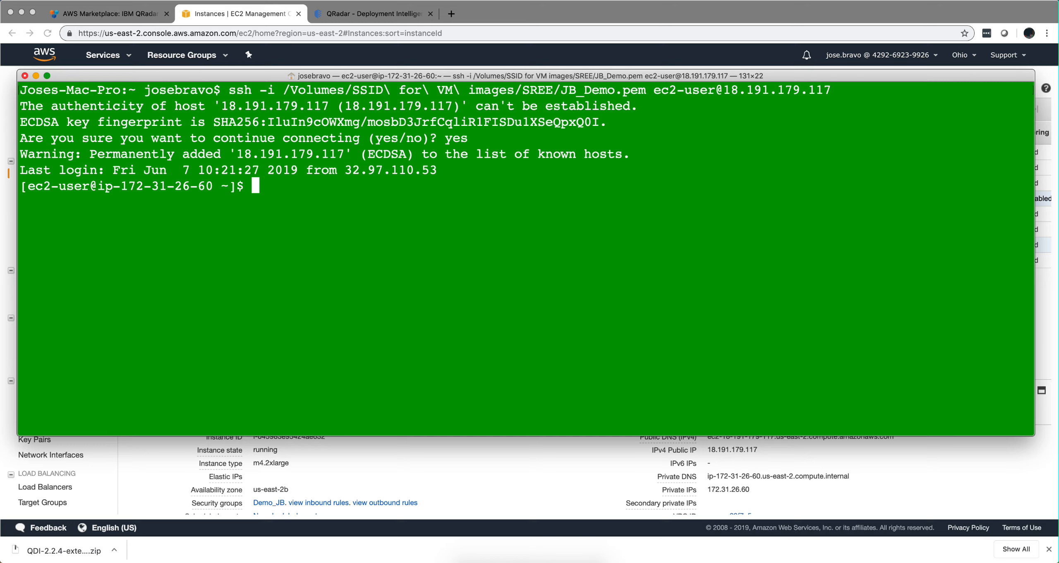
Run the App Host installation on the instance with "sudo /root/setup_apphost"
text(sudo /root)
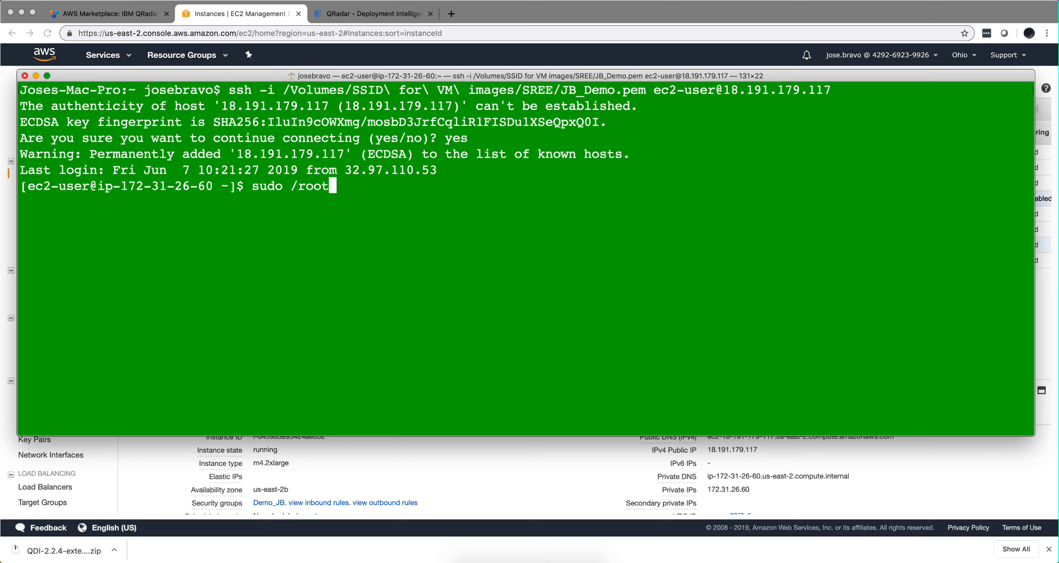
text(/setup_app)
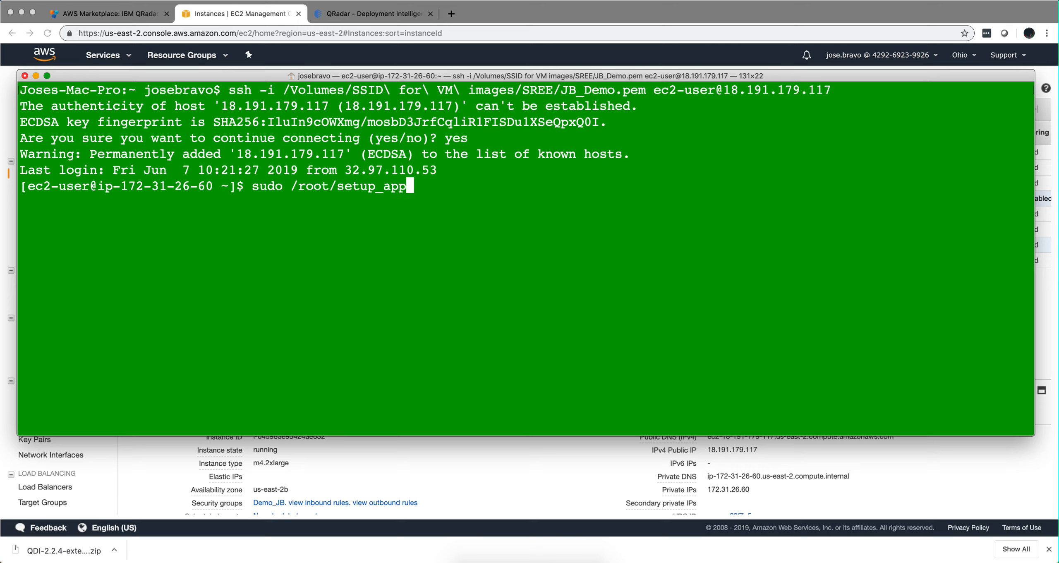
text(host)
key(Return)
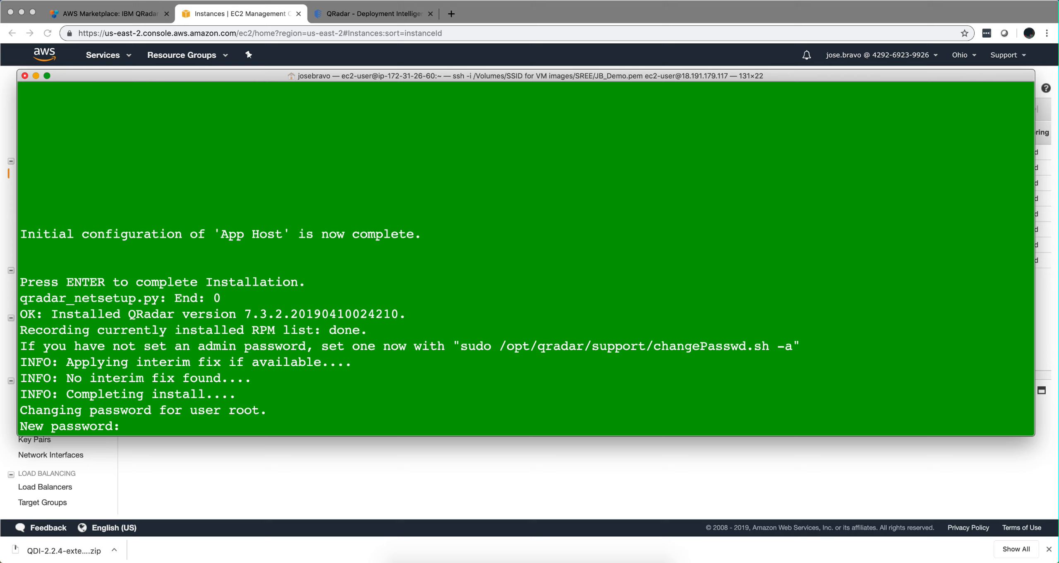
Enter and confirm the new root password, and return to the EC2 instances list in the browser
key(Return)
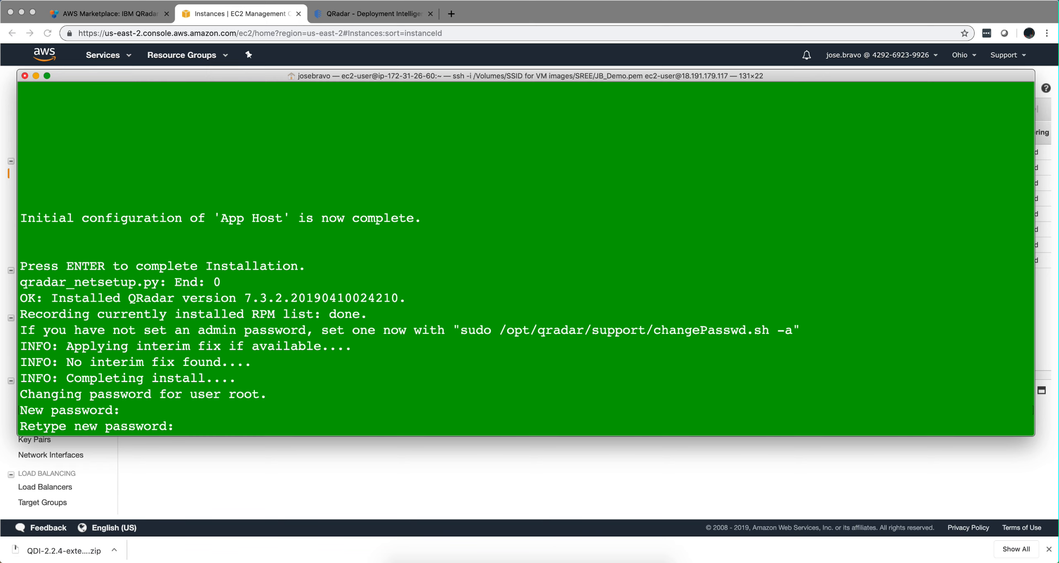
key(Return)
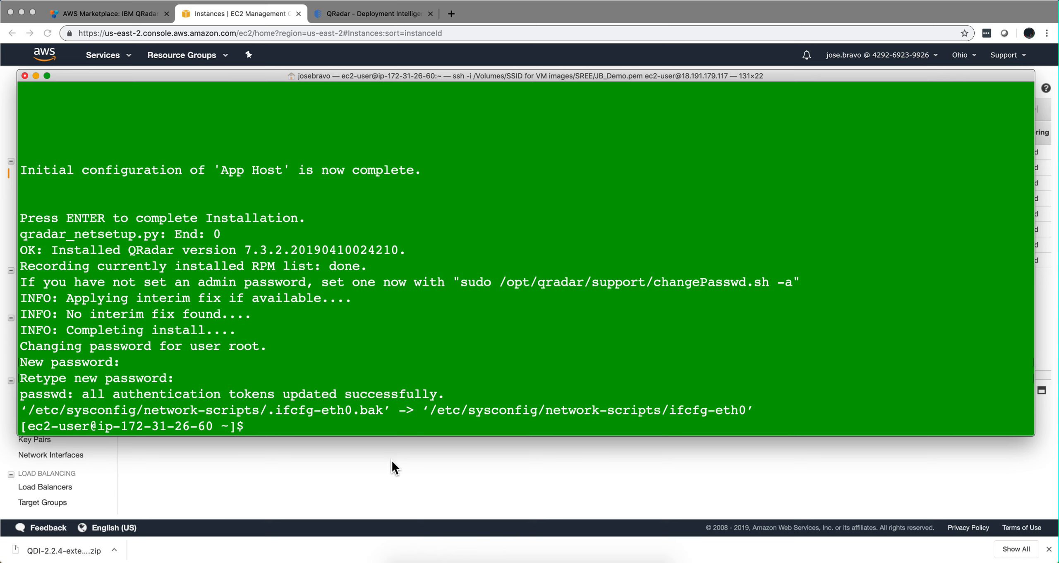
click(444, 558)
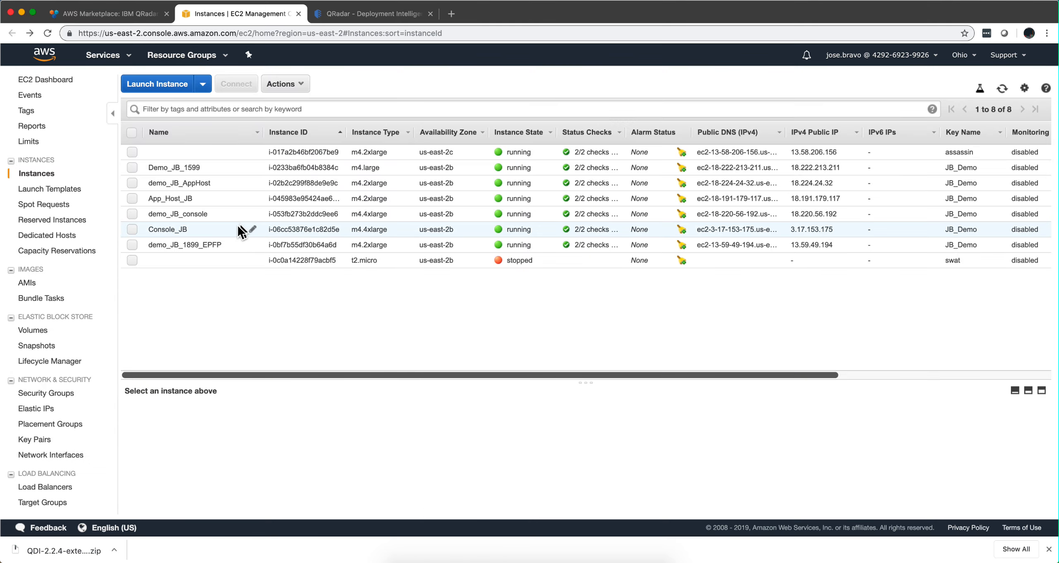
Switch to the QRadar console and open System and License Management from its administration settings
click(367, 16)
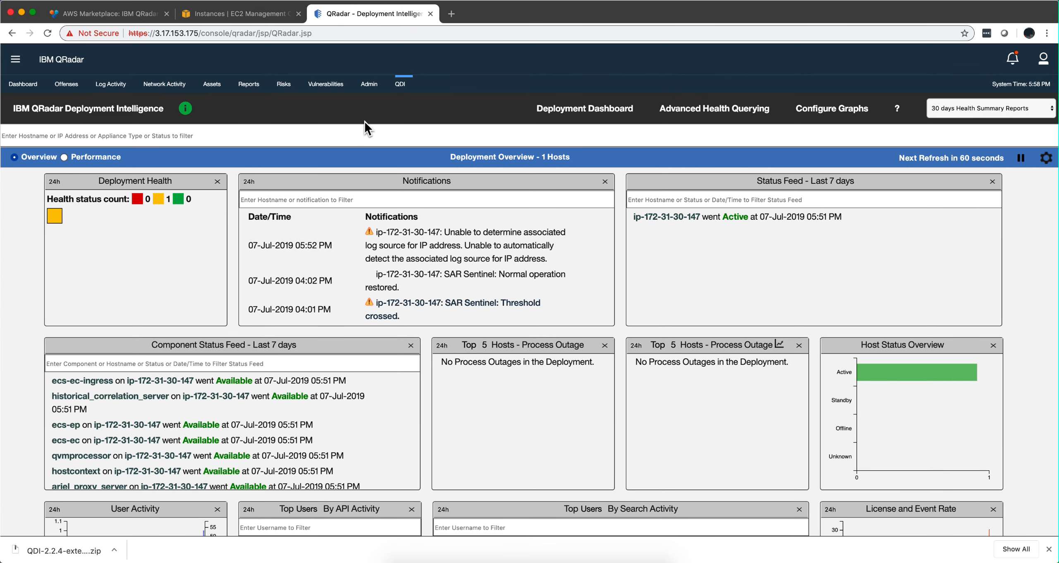
click(369, 85)
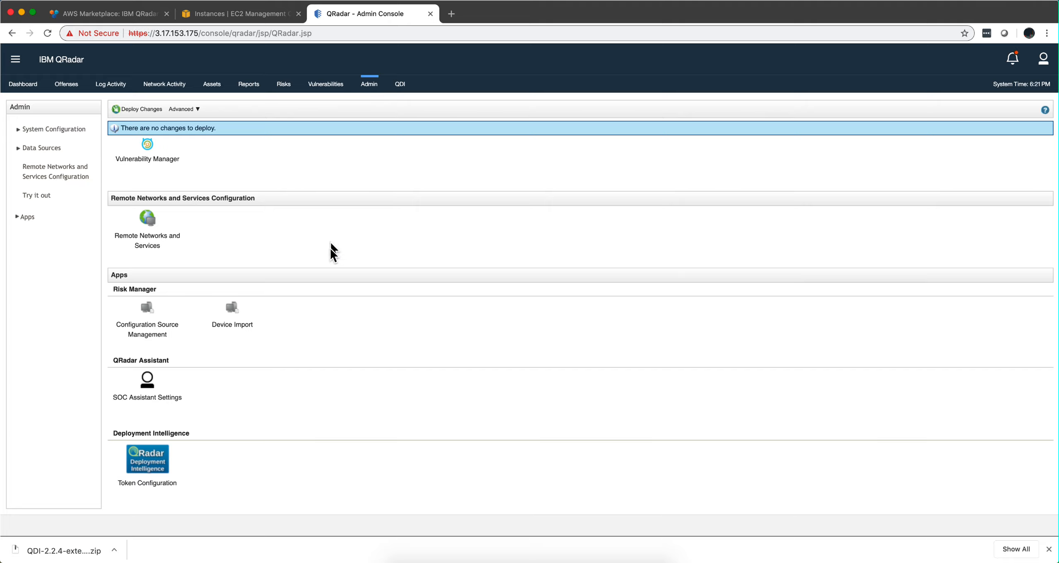
scroll(294, 423, up, 15)
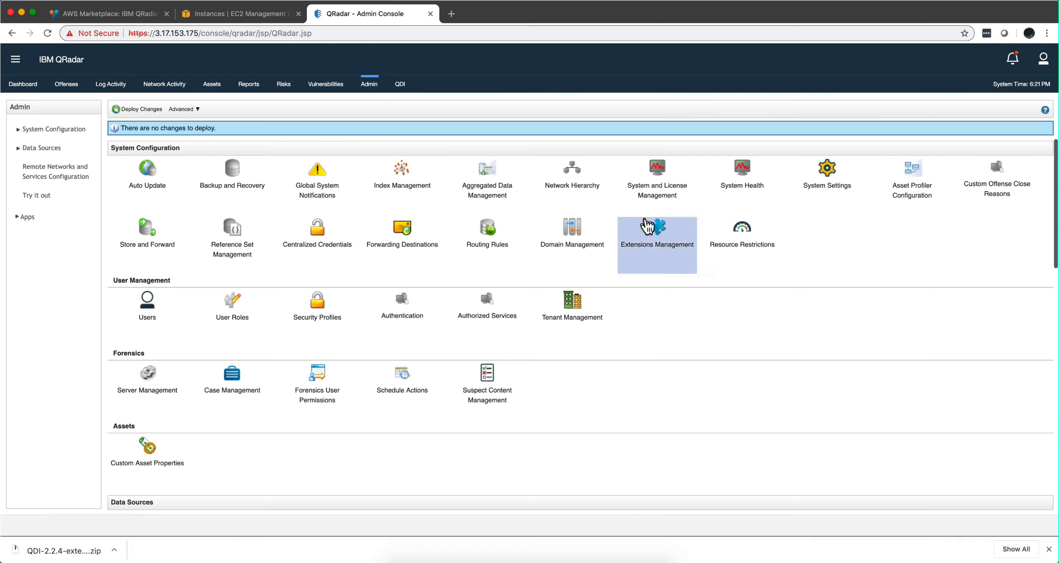
click(657, 189)
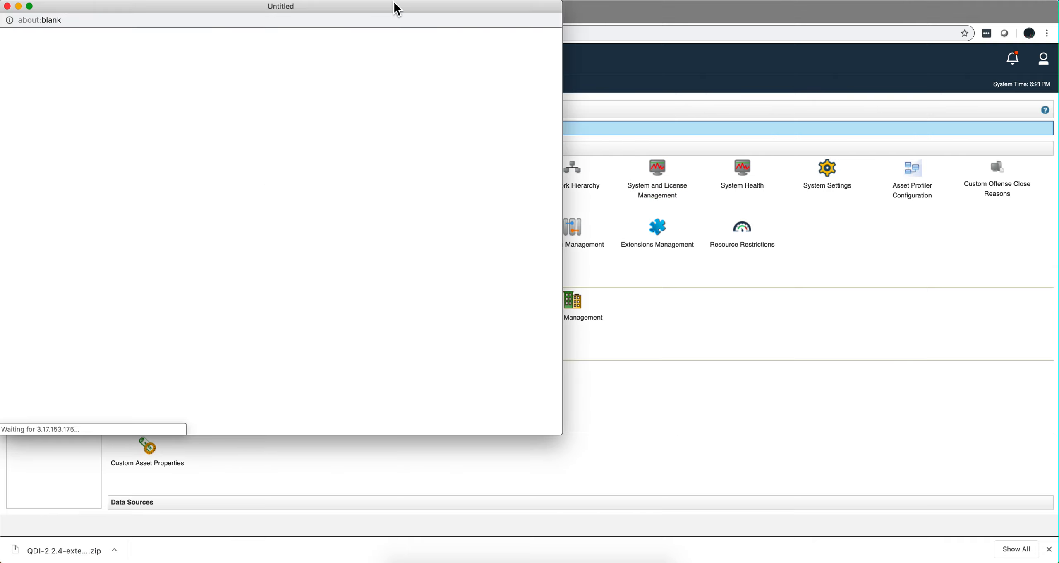
drag(395, 6, 540, 70)
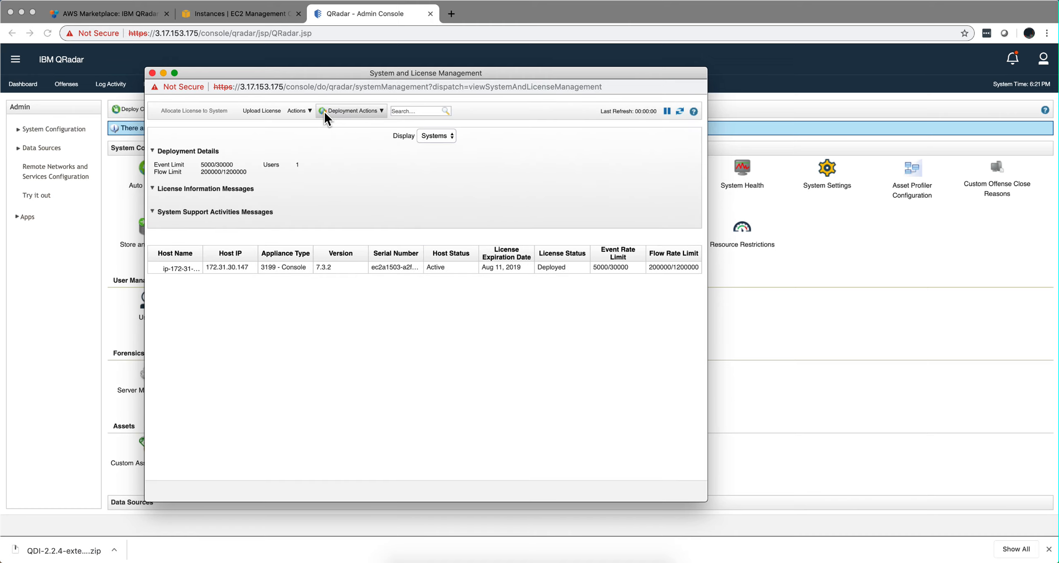
Add a managed host with IP 172.31.26.60 to the deployment, entering and confirming the host's root password
click(338, 113)
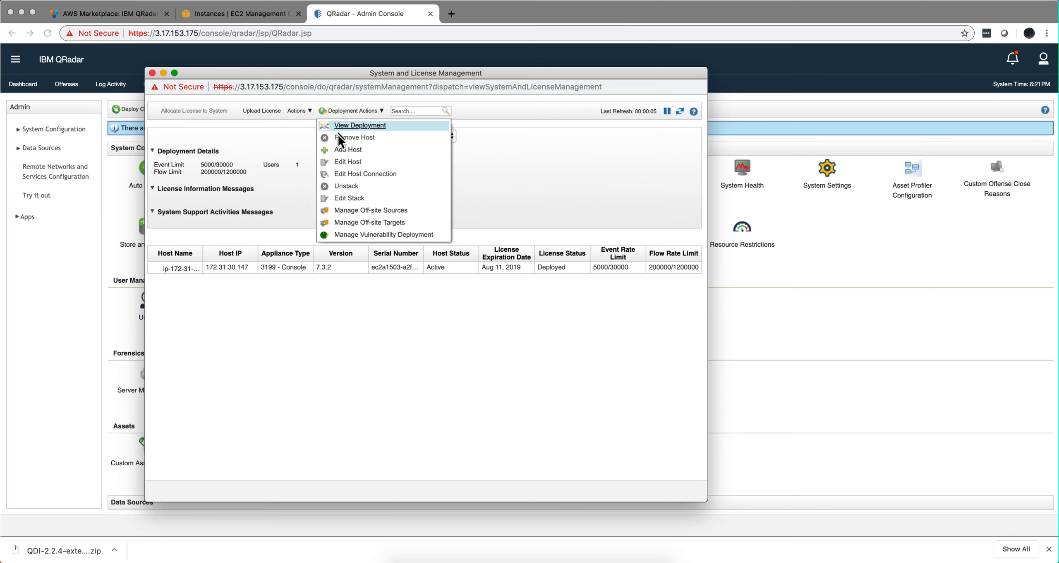
click(337, 150)
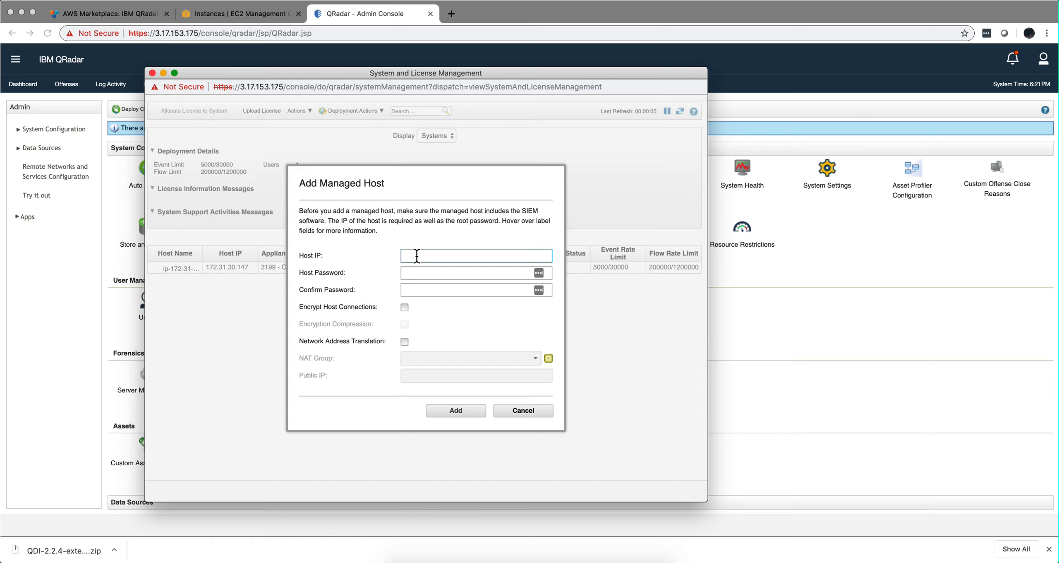
text(172.31.26.60)
click(412, 273)
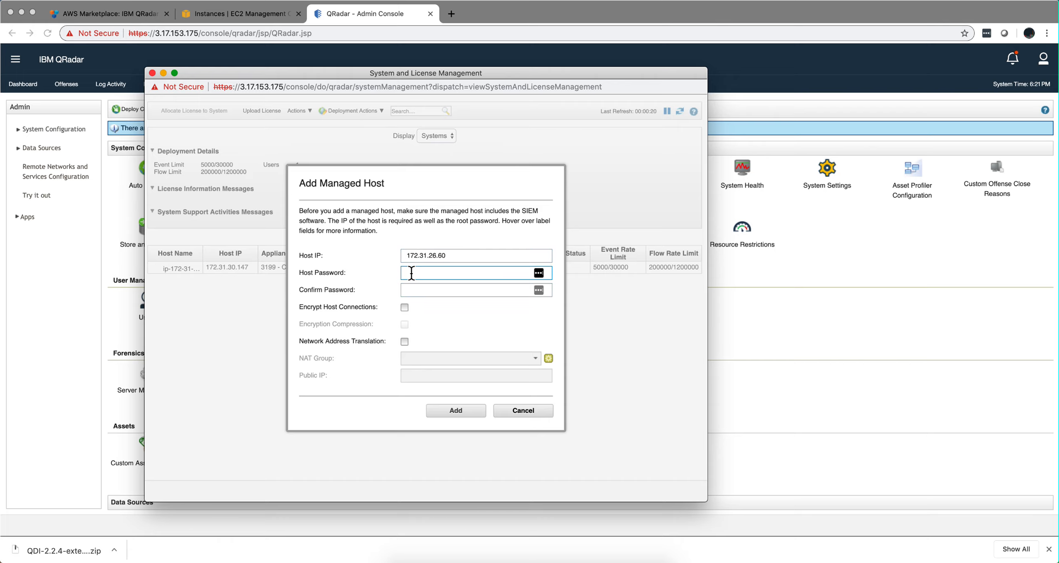
text(•)
click(415, 288)
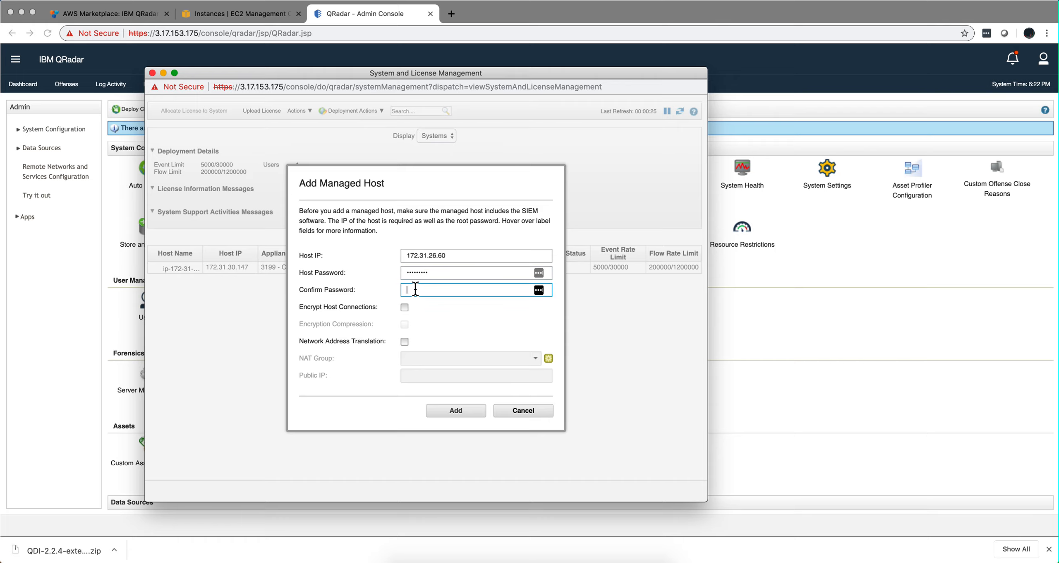
text(••••••••)
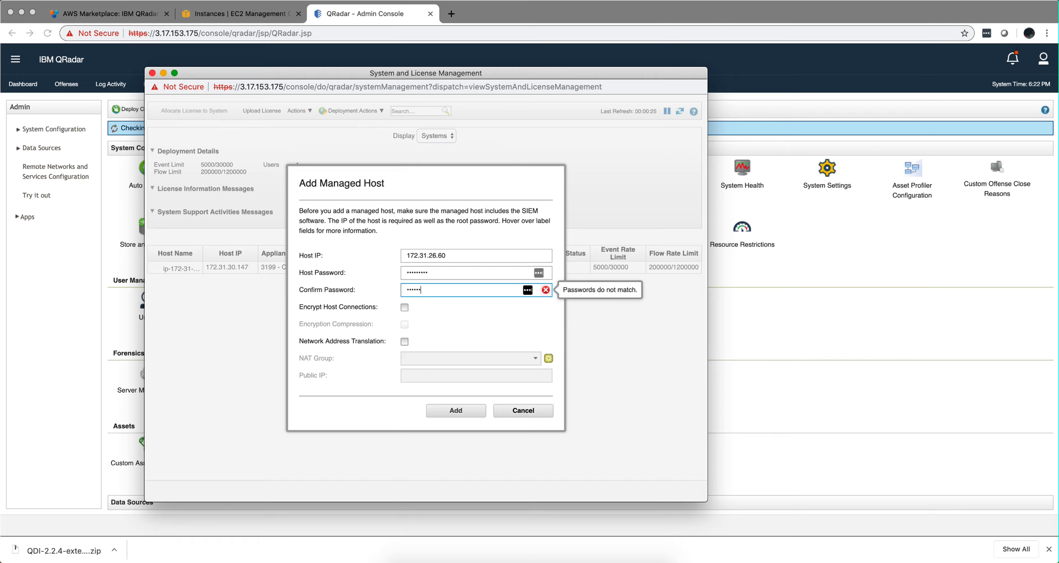
text(•)
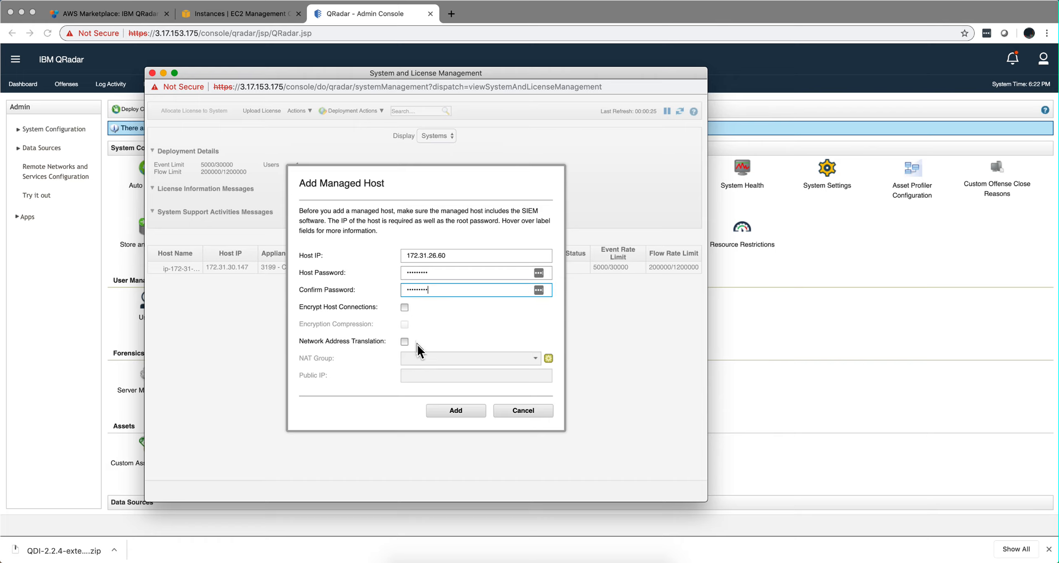
click(459, 410)
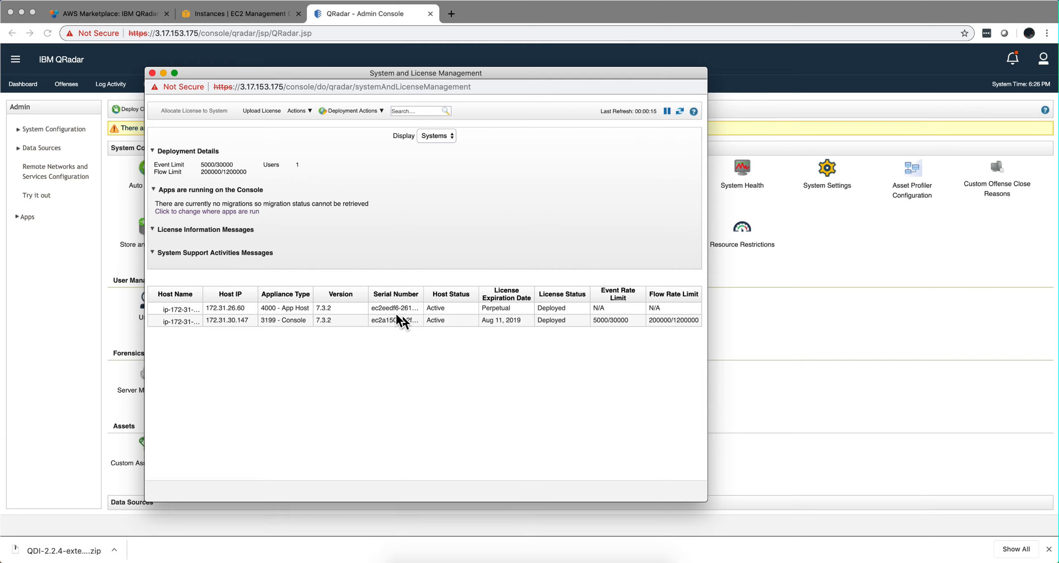
Cancel the app transfer prompt, close System and License Management, and deploy the pending changes, accepting the service restart
click(188, 211)
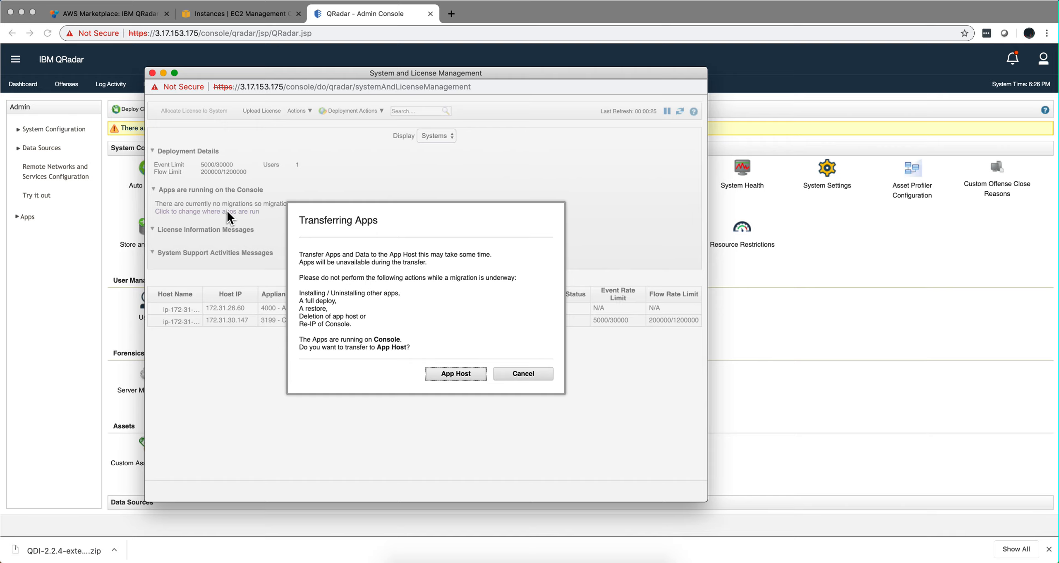
click(528, 374)
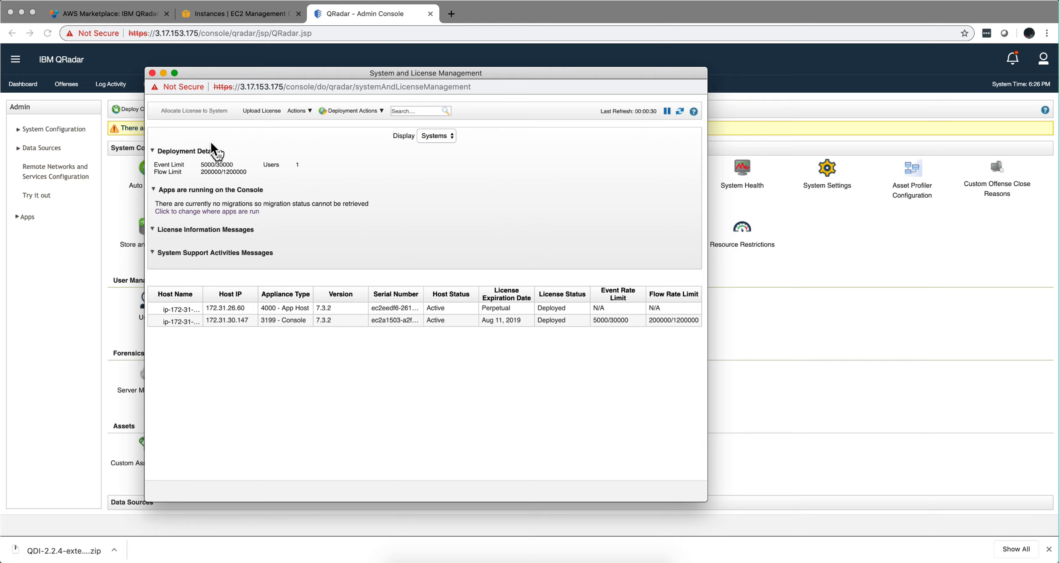
click(152, 72)
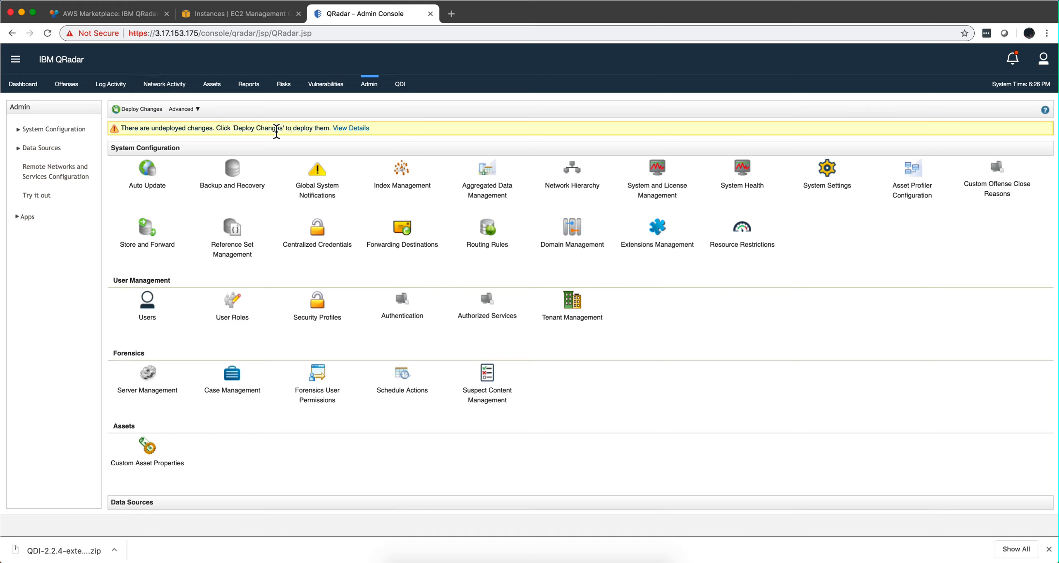
click(149, 110)
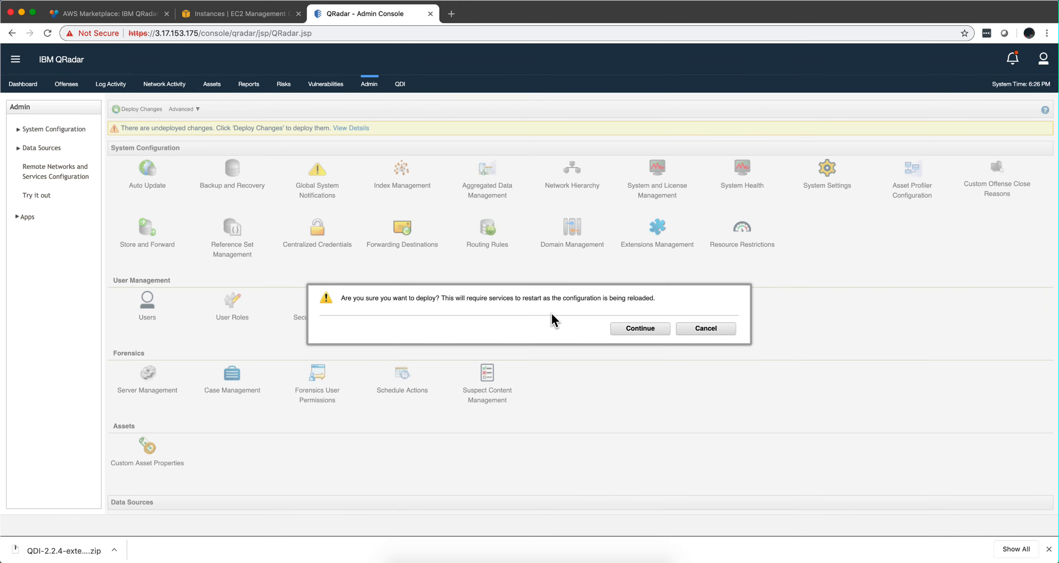
click(641, 328)
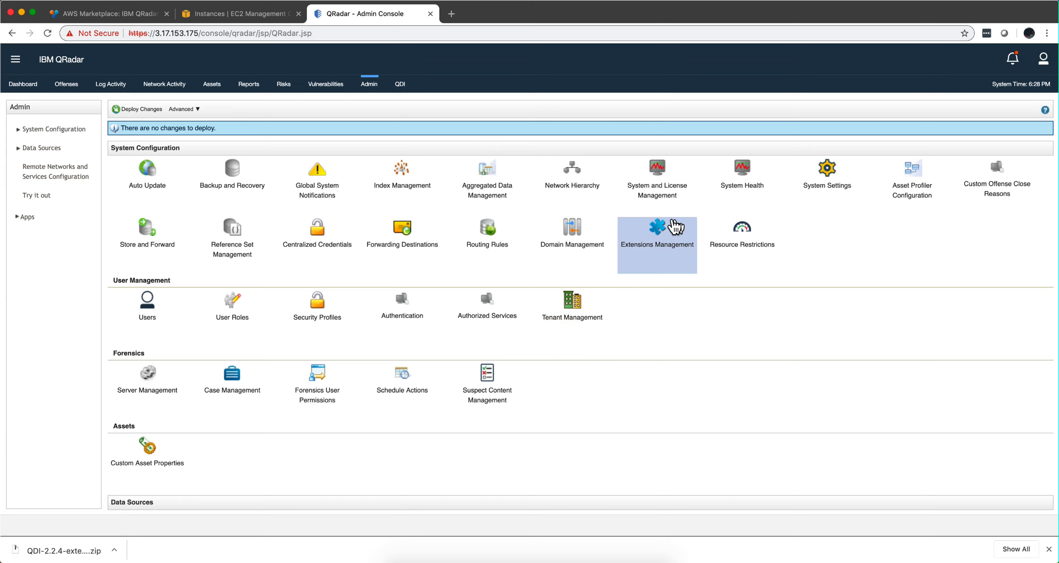
Reopen System and License Management, transfer the apps from the Console to the App Host, and close the window
click(653, 177)
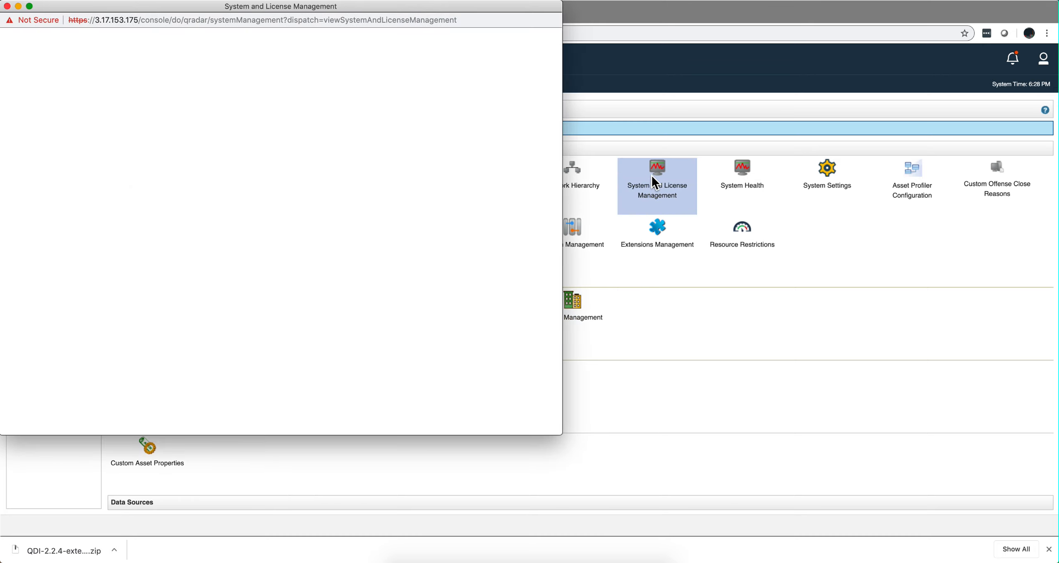
drag(311, 10, 490, 94)
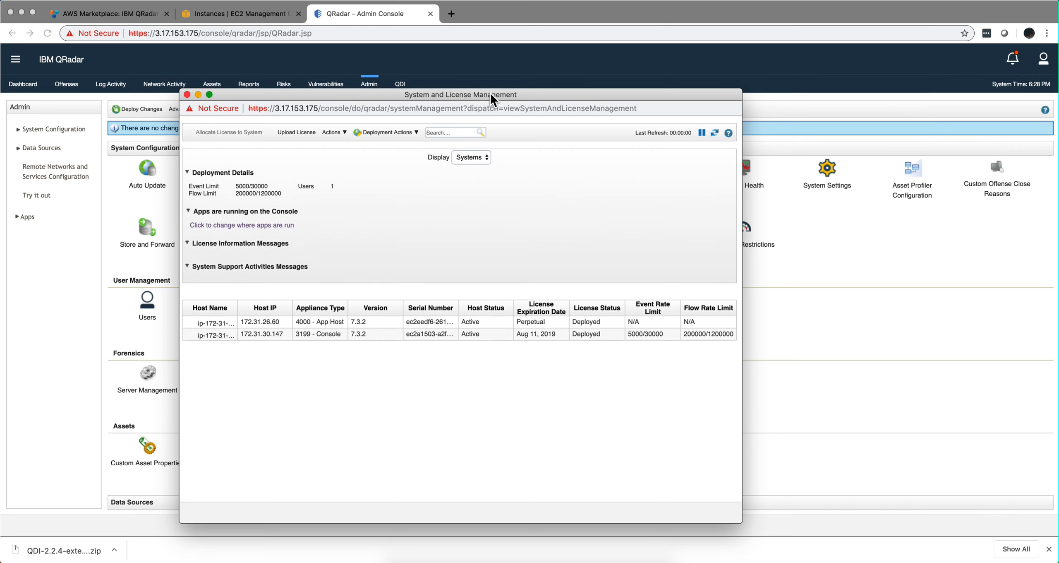
click(246, 234)
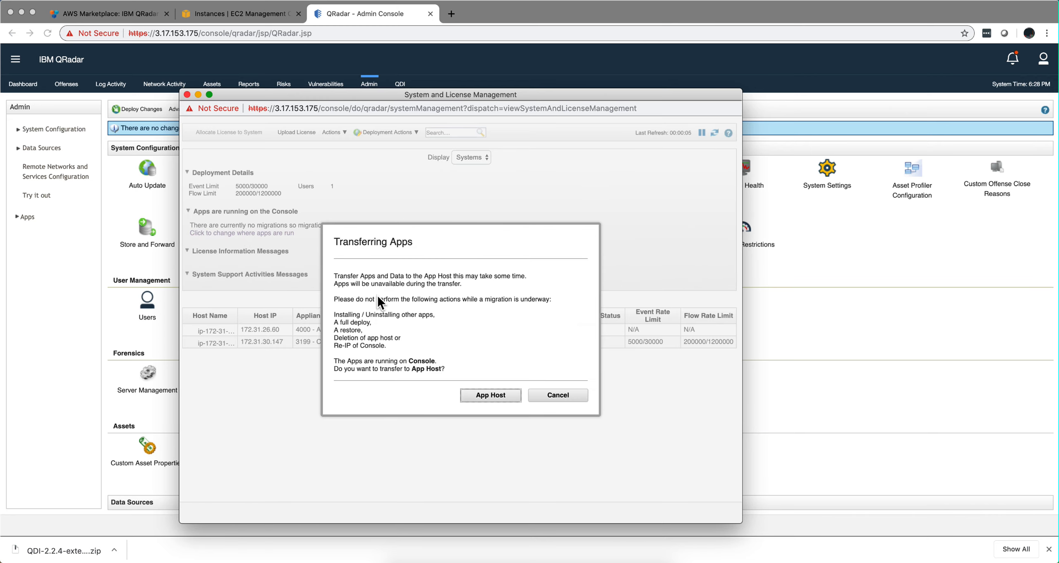
click(492, 396)
click(492, 396)
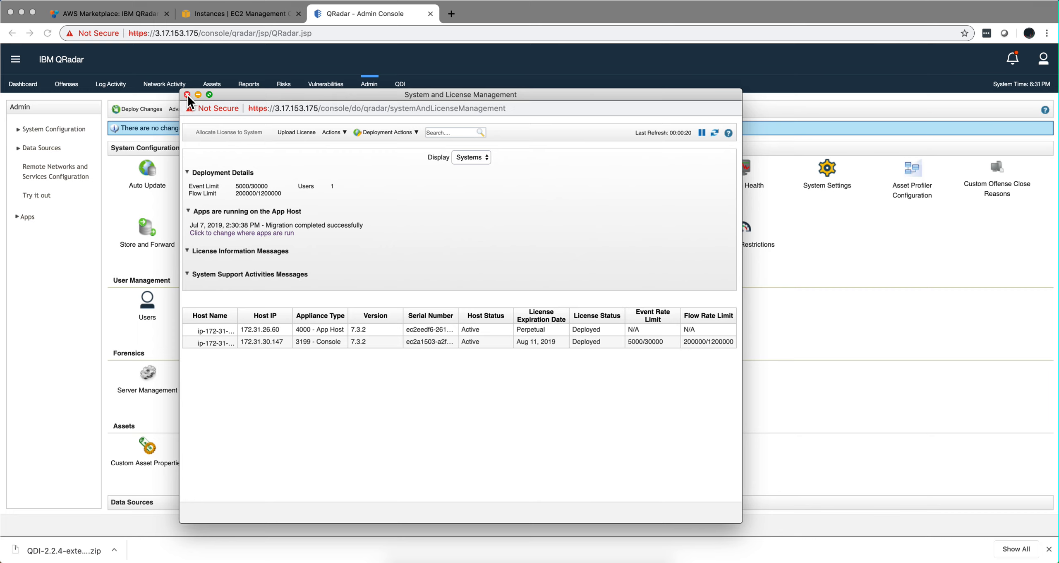
click(187, 94)
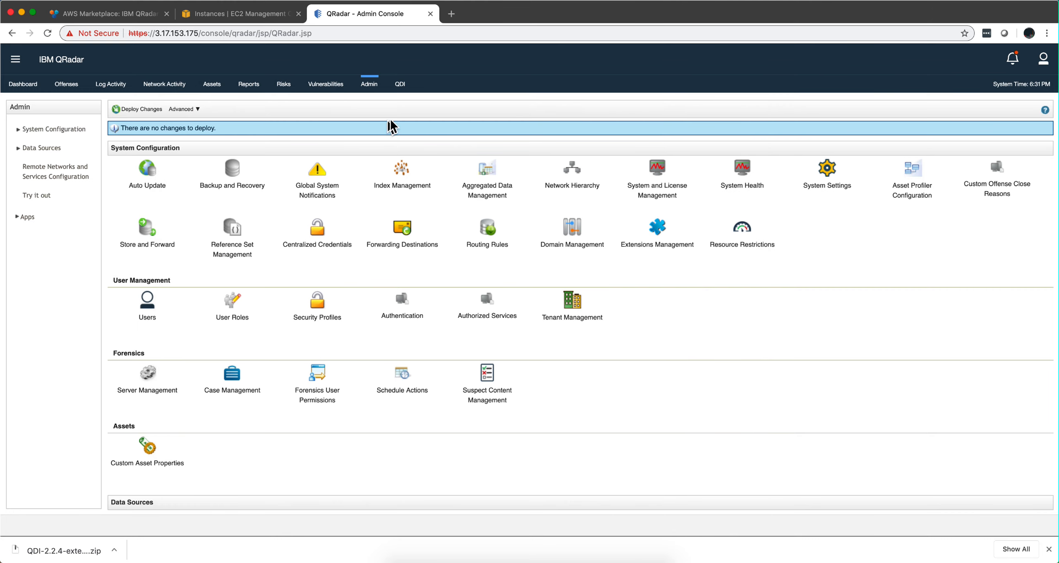
Open the QRadar Deployment Intelligence app and reload it to check that it runs from the App Host
click(403, 85)
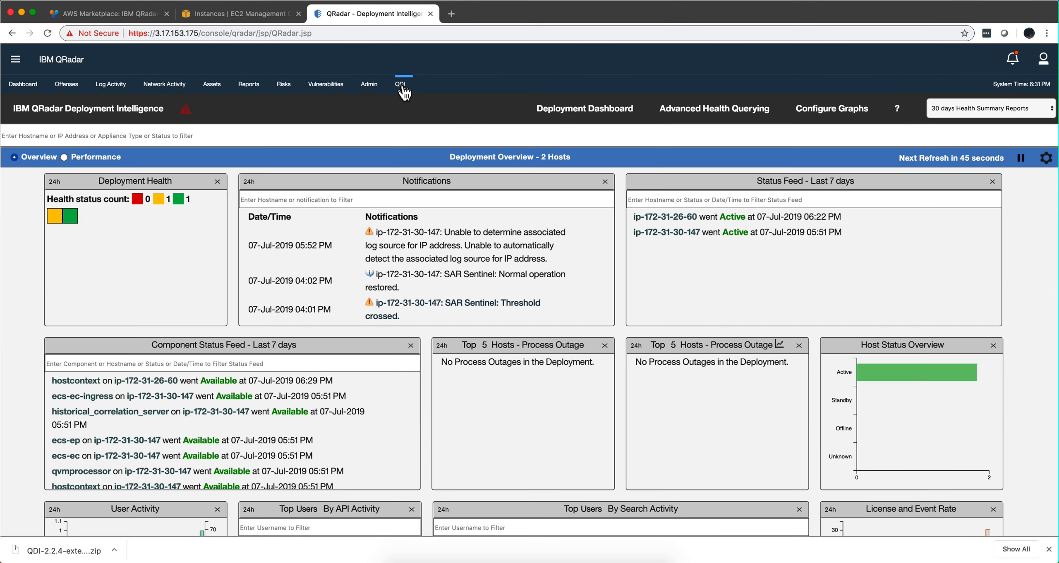
double_click(402, 87)
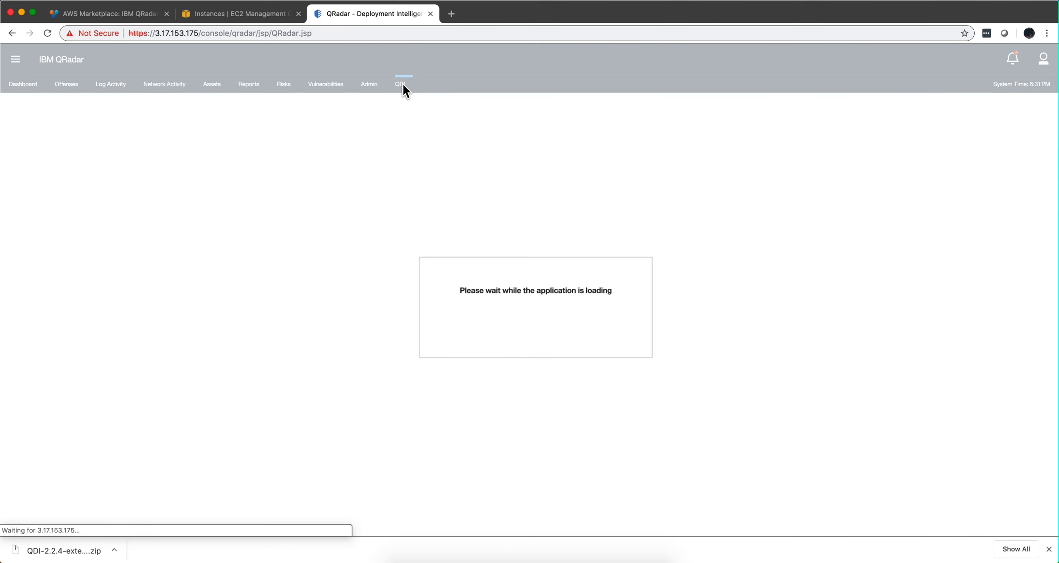